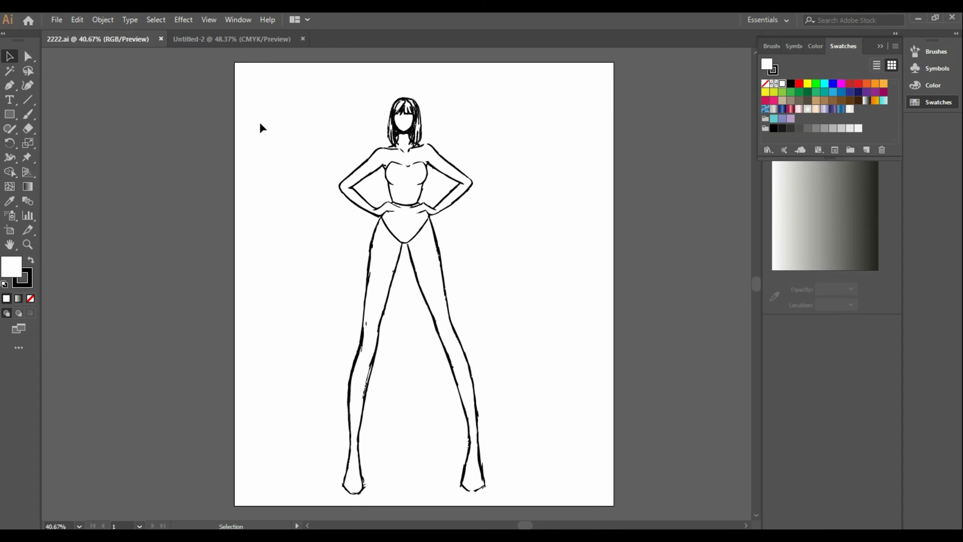
Copy the whole fashion figure from 2222.ai and paste it into the Untitled-2 document
{"action": "left_click_drag", "start_coordinate": [261, 124], "coordinate": [472, 341]}
{"action": "key", "text": "ctrl+c"}
{"action": "left_click", "coordinate": [252, 45]}
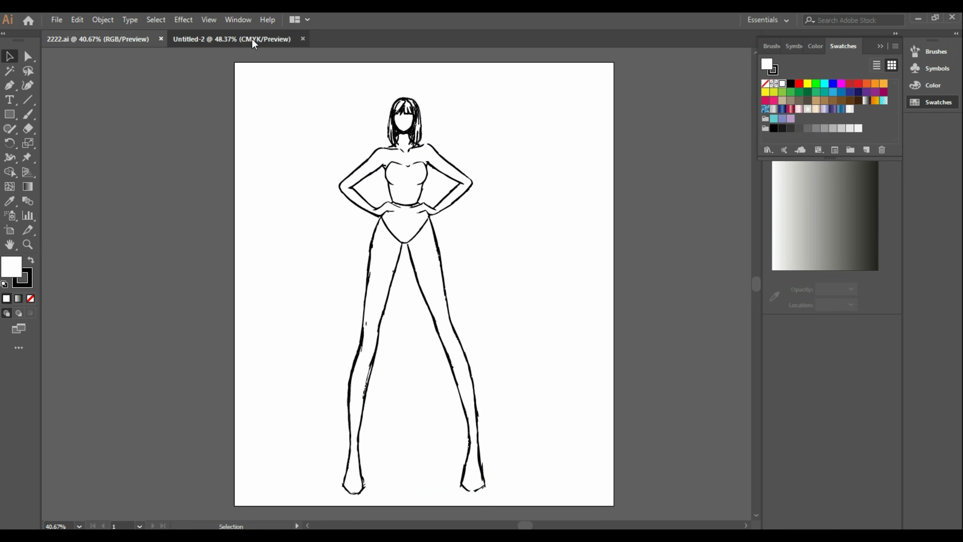
{"action": "key", "text": "ctrl+v"}
Move the pasted figure so it fits inside the artboard from head to feet, centred horizontally, and deselect it
{"action": "left_click_drag", "start_coordinate": [487, 49], "coordinate": [475, 71]}
{"action": "left_click", "coordinate": [407, 146]}
{"action": "left_click_drag", "start_coordinate": [406, 146], "coordinate": [414, 138]}
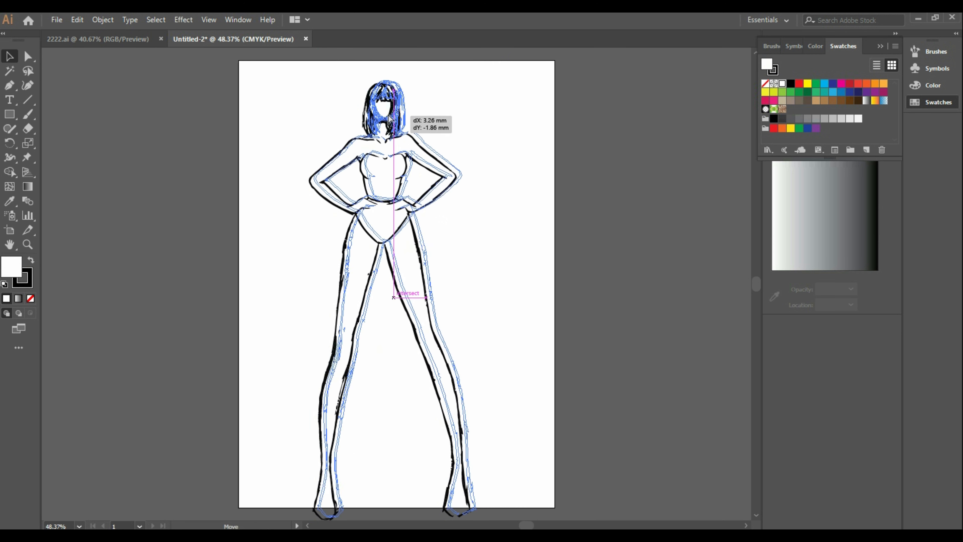
{"action": "left_click", "coordinate": [514, 214]}
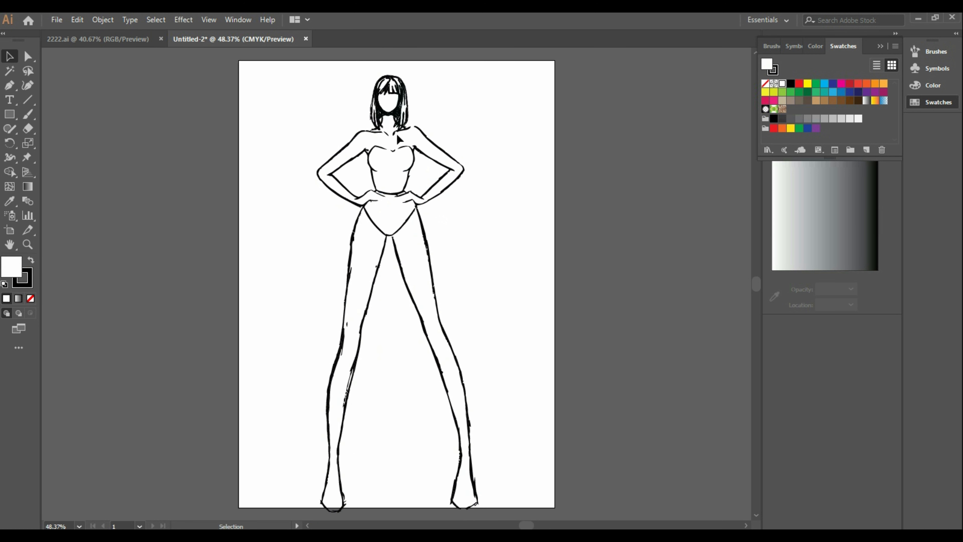
{"action": "left_click_drag", "start_coordinate": [403, 147], "coordinate": [404, 139]}
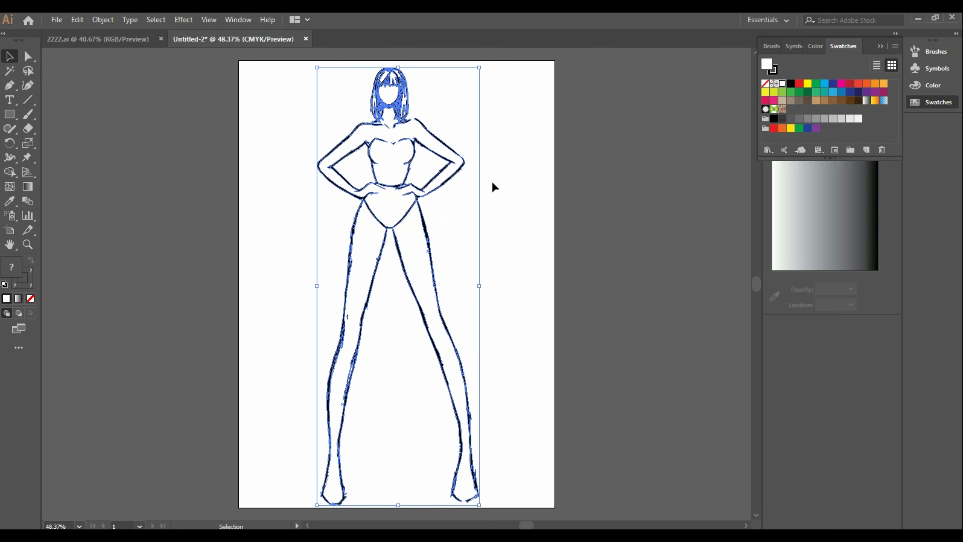
{"action": "left_click", "coordinate": [495, 187]}
Trace the outer edge of the left arm from wrist over elbow to shoulder with the Pen tool, using no fill
{"action": "left_click", "coordinate": [10, 86]}
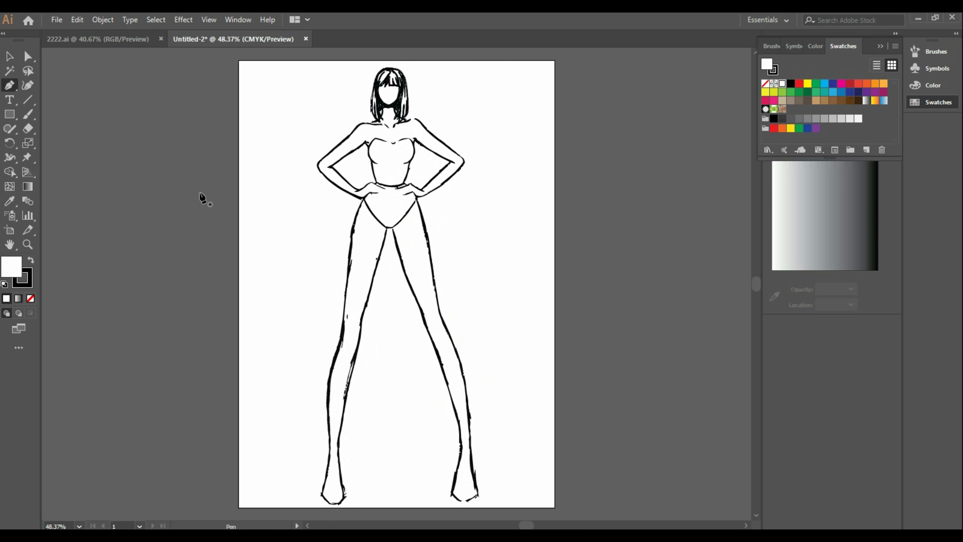
{"action": "left_click", "coordinate": [358, 191]}
{"action": "left_click_drag", "start_coordinate": [321, 164], "coordinate": [328, 162]}
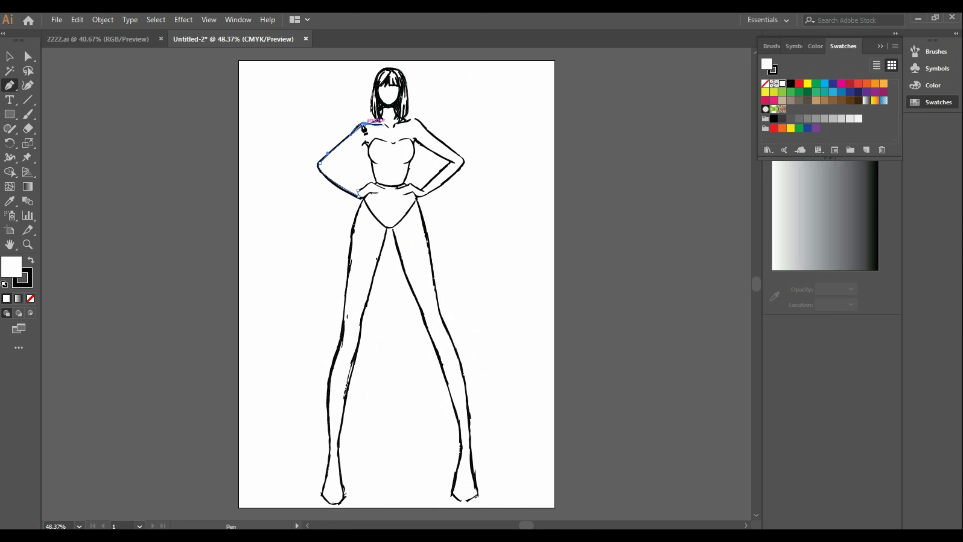
{"action": "left_click", "coordinate": [356, 126]}
{"action": "key", "text": "ctrl+z"}
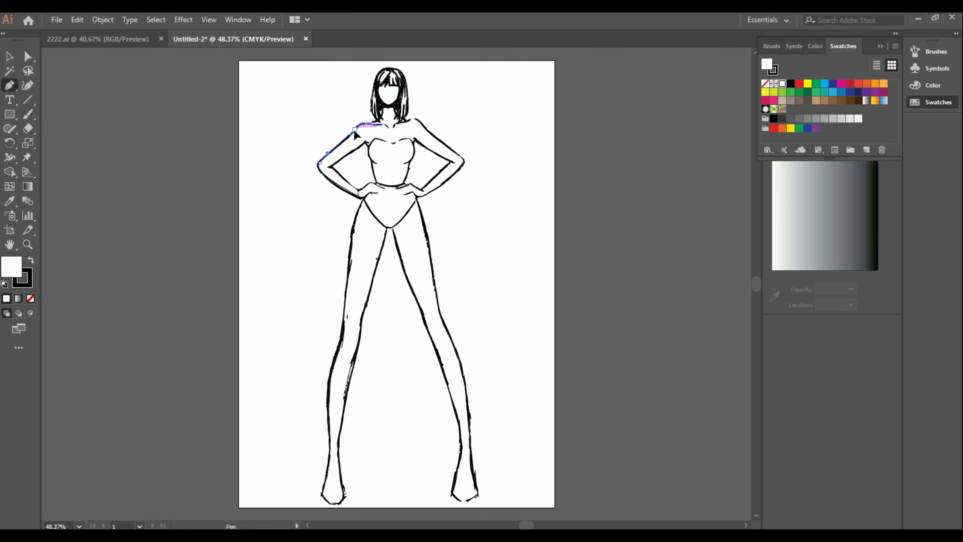
{"action": "left_click", "coordinate": [30, 298]}
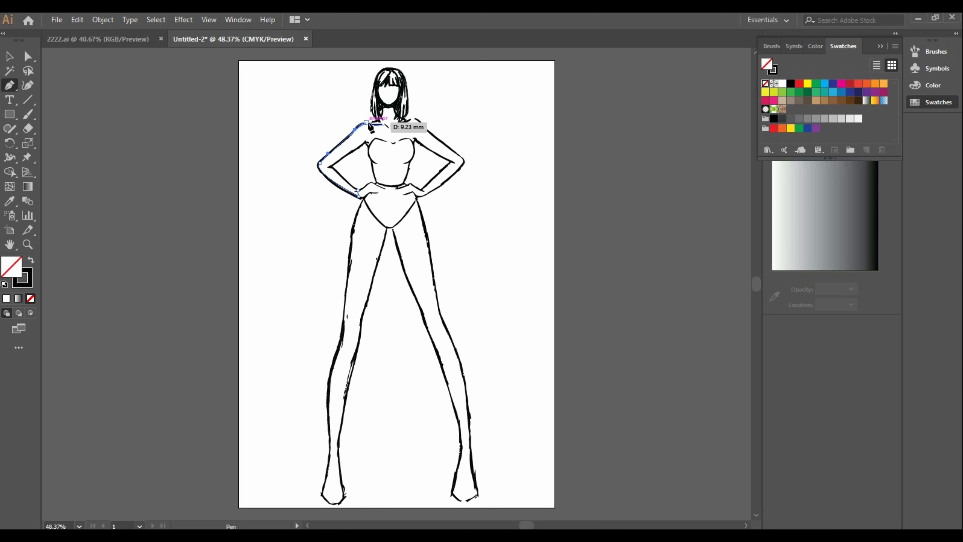
{"action": "left_click_drag", "start_coordinate": [373, 126], "coordinate": [371, 124]}
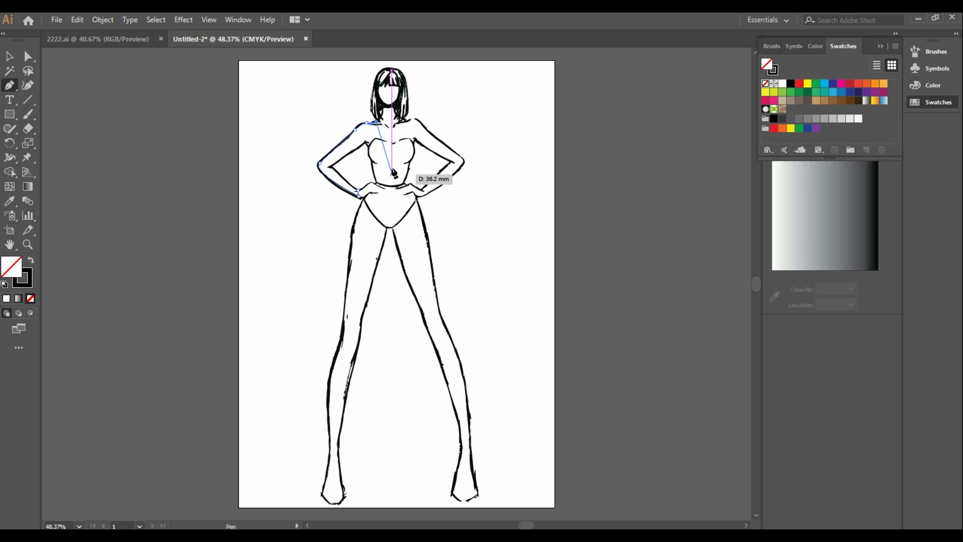
Continue the path as a V-neckline, dipping to the centre of the bust and rising to the right shoulder
{"action": "left_click", "coordinate": [390, 146]}
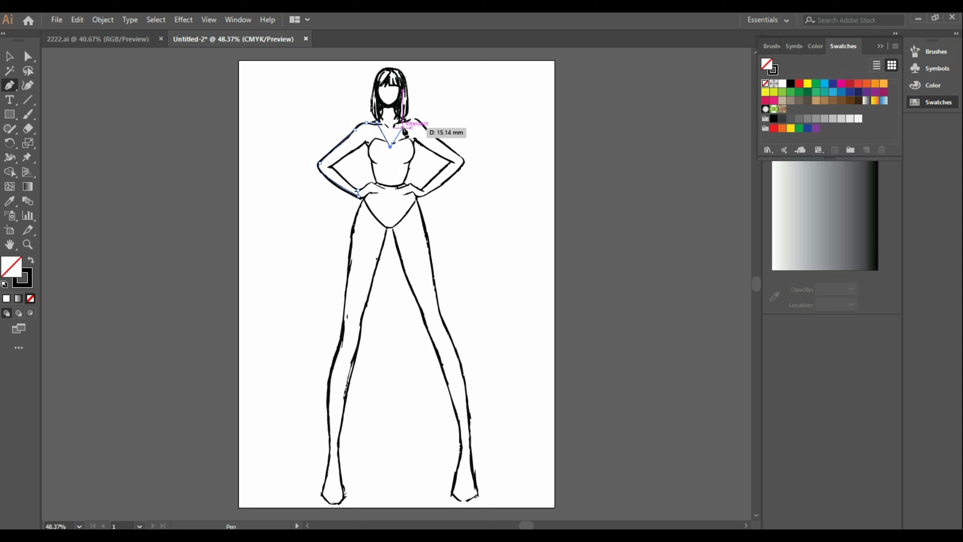
{"action": "key", "text": "ctrl+z"}
{"action": "left_click", "coordinate": [393, 143]}
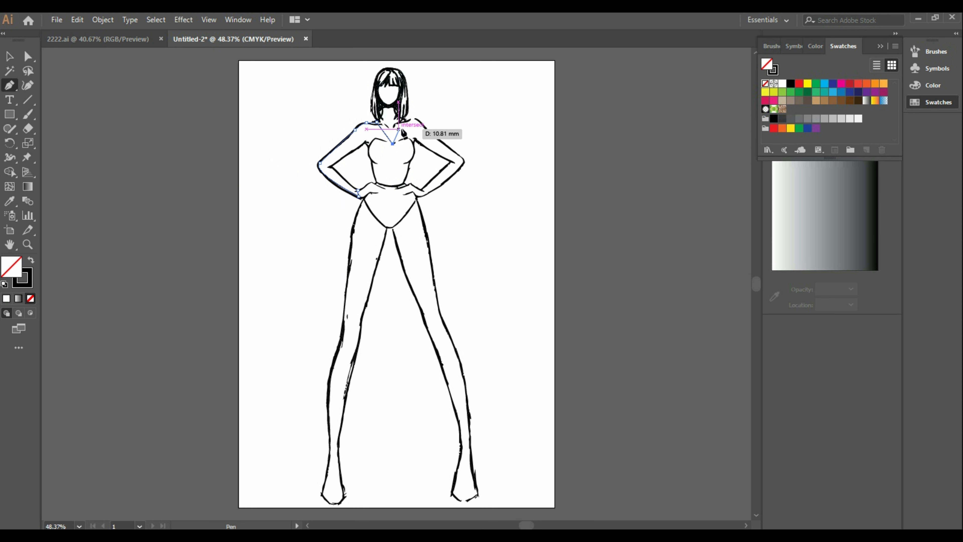
{"action": "left_click", "coordinate": [407, 119]}
{"action": "left_click", "coordinate": [417, 119]}
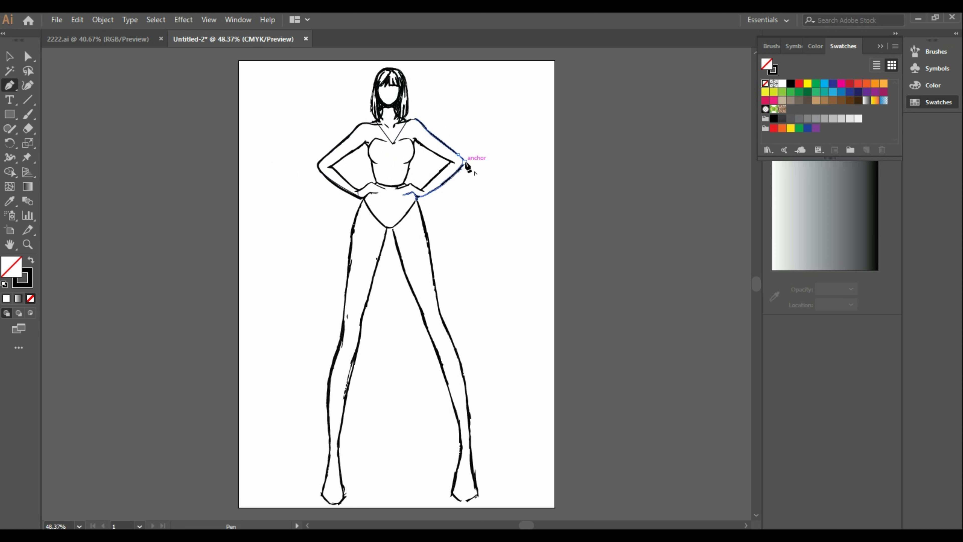
Continue the path around the right sleeve, from the outer wrist along the inner elbow up to the armpit
{"action": "left_click", "coordinate": [428, 194]}
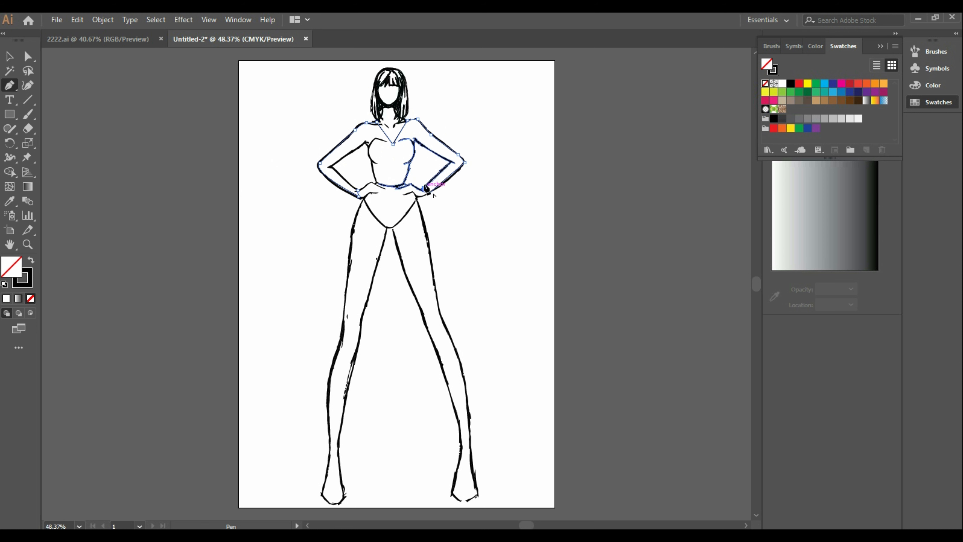
{"action": "left_click", "coordinate": [451, 161]}
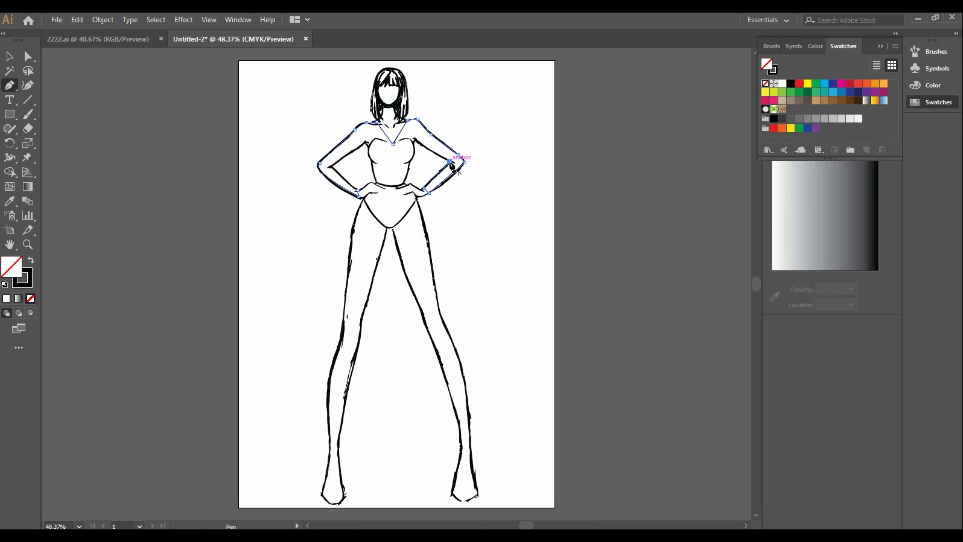
{"action": "left_click", "coordinate": [412, 142]}
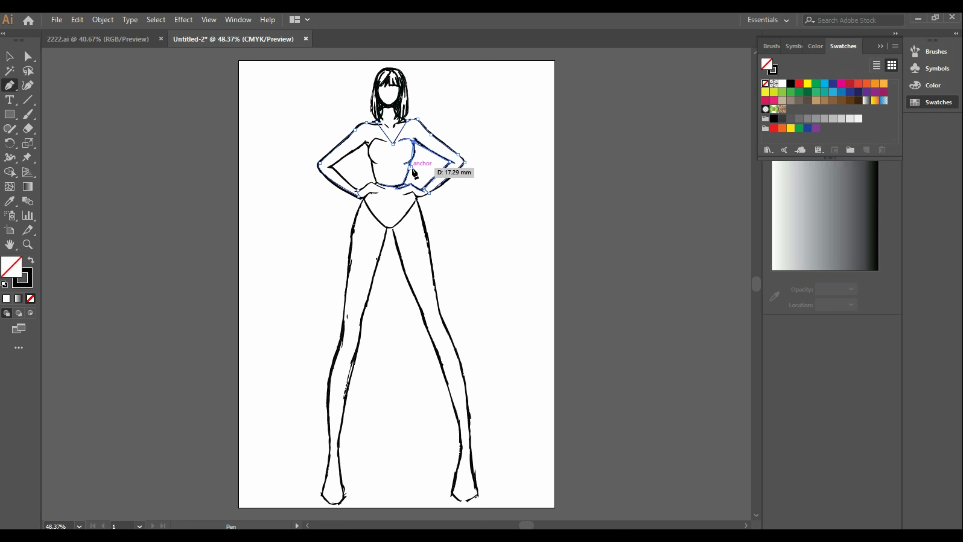
Continue the path below the bust with a centre peak, and shape the midriff as a diamond reaching down to the waist
{"action": "mouse_move", "coordinate": [413, 168]}
{"action": "left_mouse_down"}
{"action": "mouse_move", "coordinate": [408, 182]}
{"action": "mouse_move", "coordinate": [408, 169]}
{"action": "mouse_move", "coordinate": [399, 174]}
{"action": "mouse_move", "coordinate": [410, 168]}
{"action": "left_mouse_up"}
{"action": "key", "text": "ctrl+z"}
{"action": "left_click", "coordinate": [409, 162]}
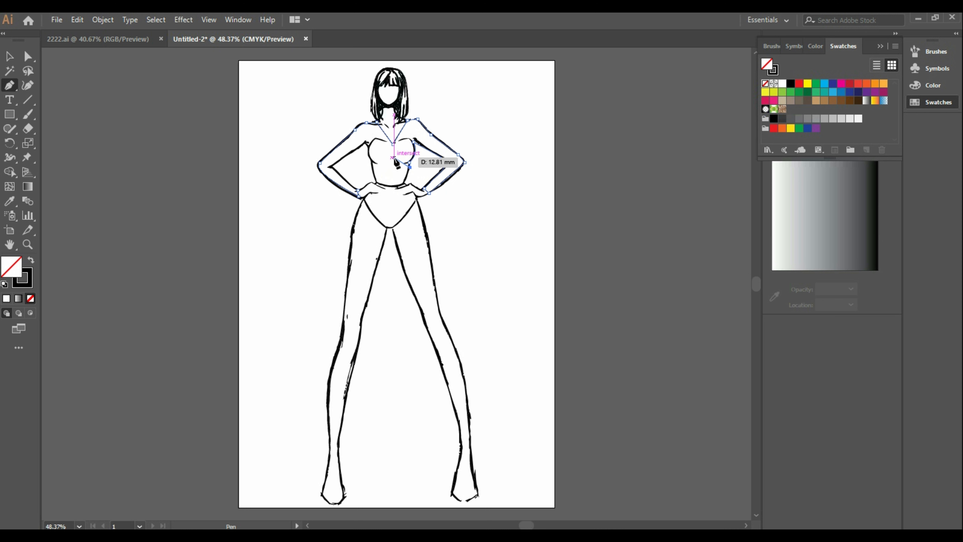
{"action": "left_click", "coordinate": [392, 157]}
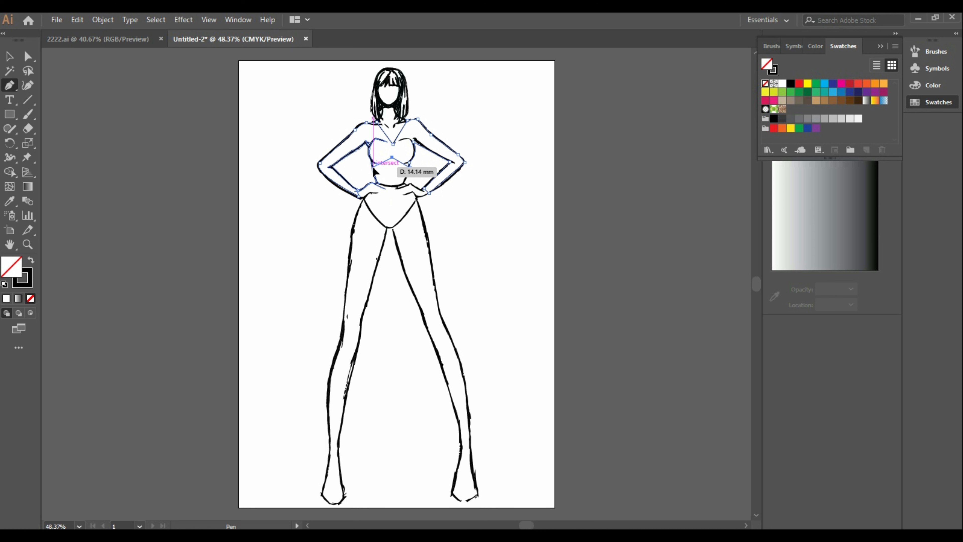
{"action": "left_click", "coordinate": [387, 184]}
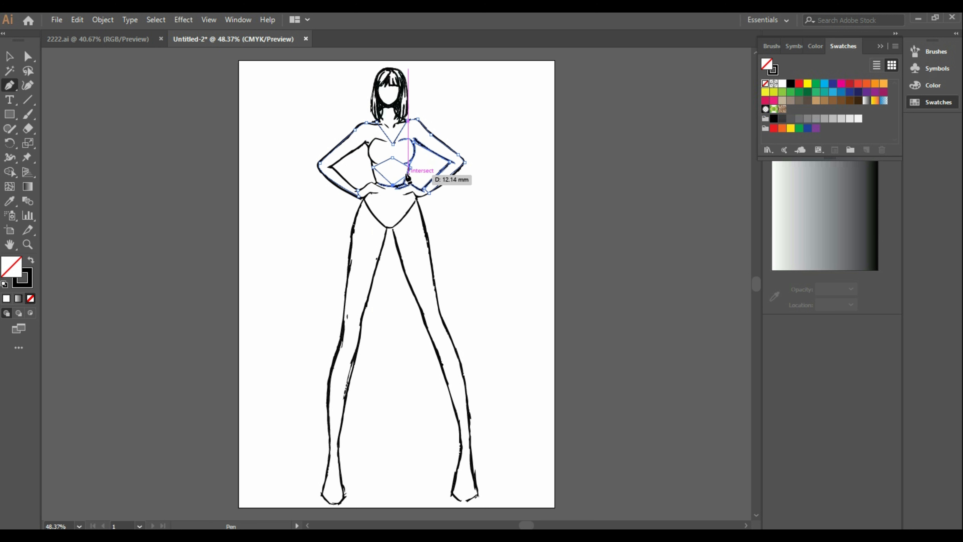
{"action": "left_click", "coordinate": [410, 168]}
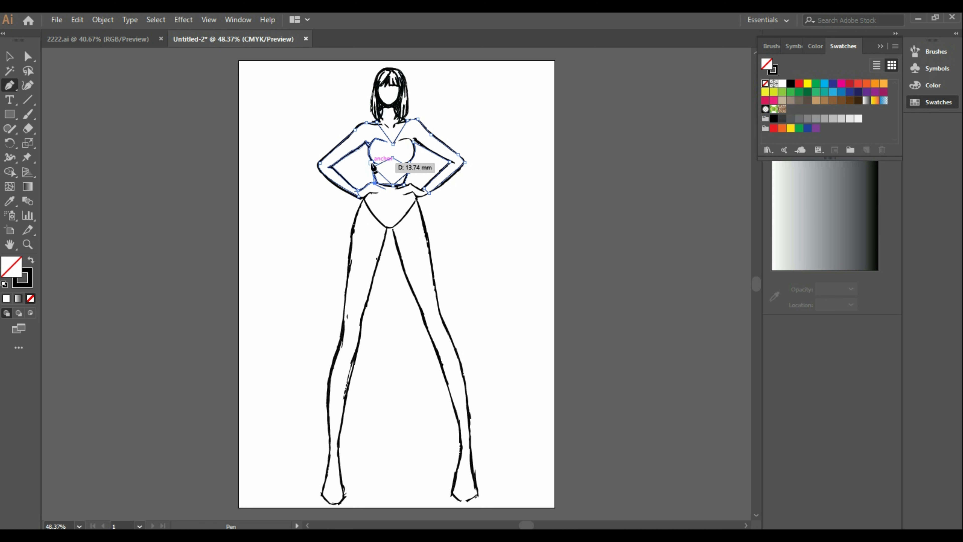
{"action": "left_click", "coordinate": [371, 163]}
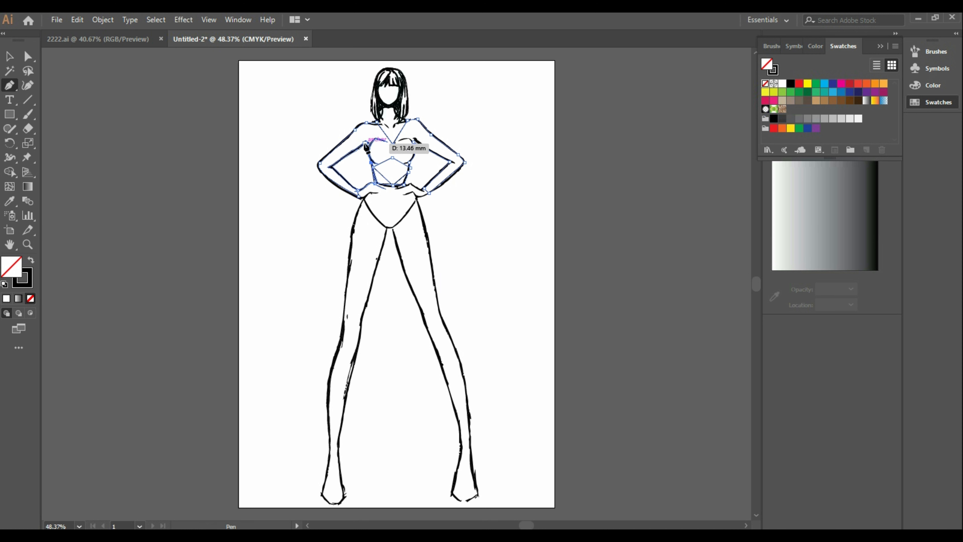
Trace the inner edge of the left sleeve from armpit over elbow to wrist and close the top's outline
{"action": "left_click", "coordinate": [365, 144]}
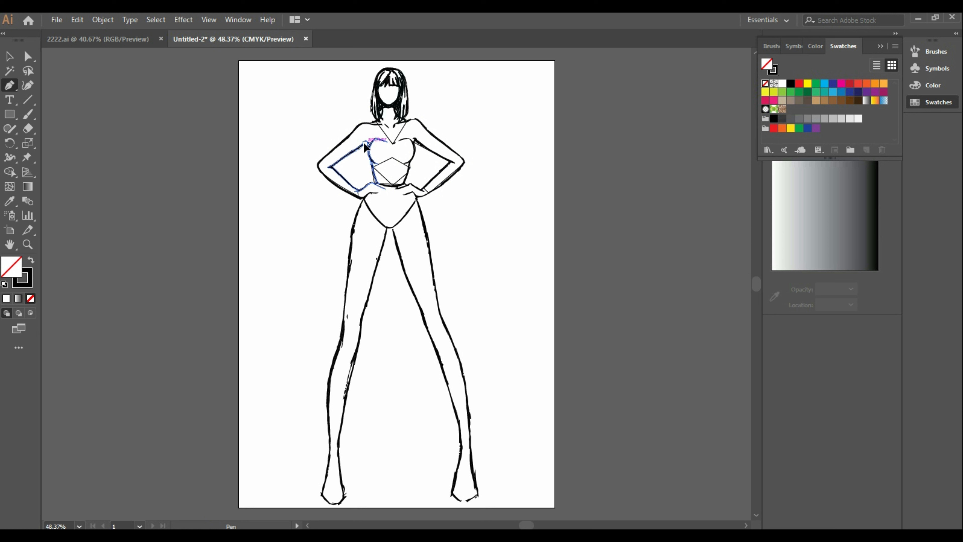
{"action": "left_click", "coordinate": [332, 166]}
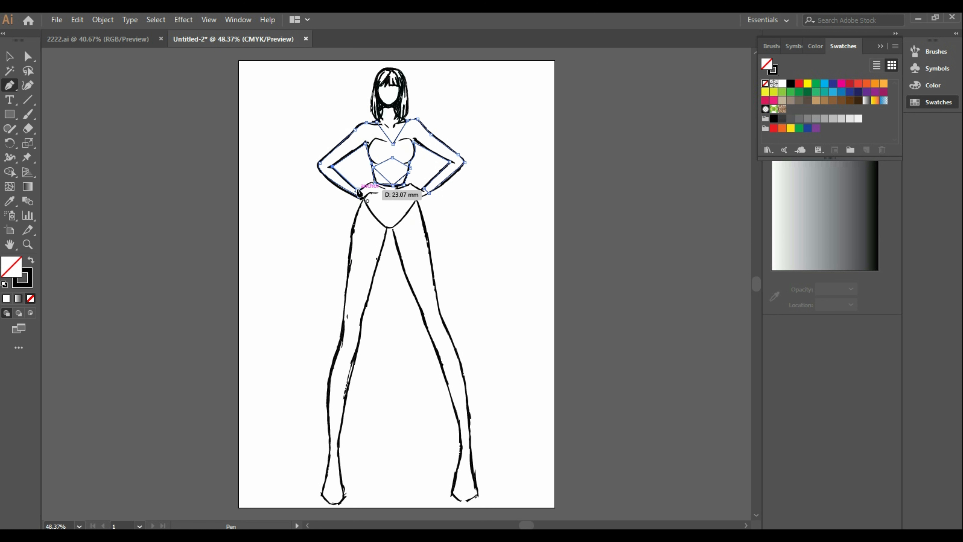
{"action": "left_click", "coordinate": [358, 190]}
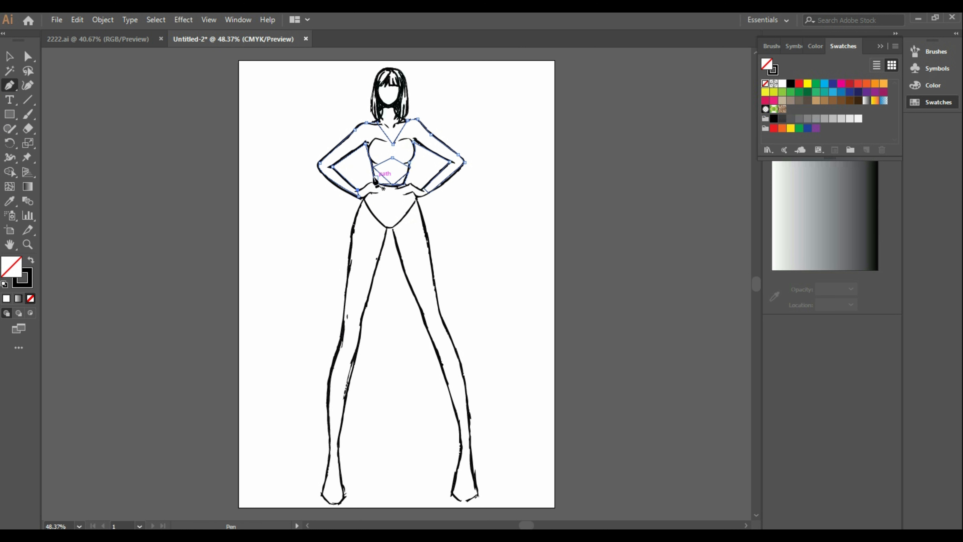
Draw a narrow closed waistband across the waist and start the trouser outline at its lower right corner
{"action": "left_click_drag", "start_coordinate": [375, 178], "coordinate": [406, 179]}
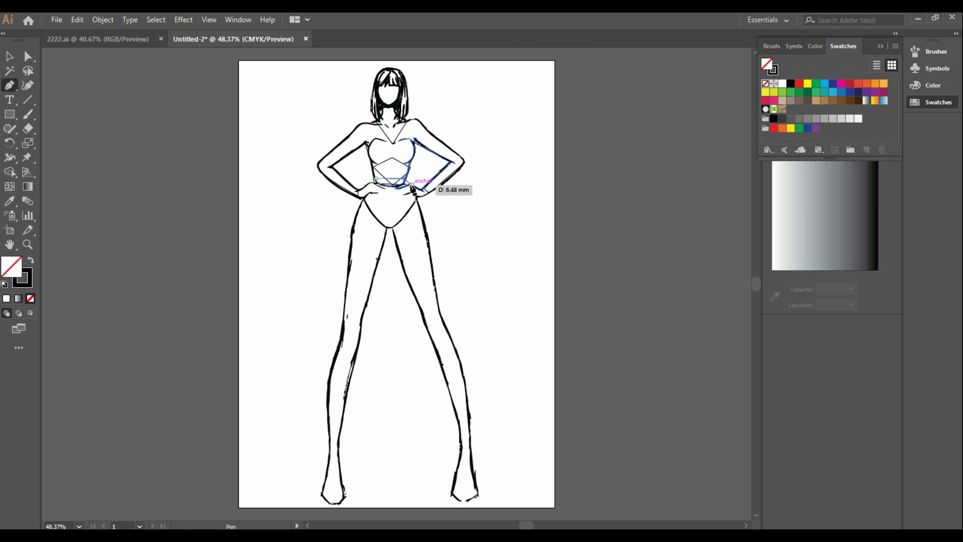
{"action": "left_click", "coordinate": [406, 185]}
{"action": "left_click", "coordinate": [375, 184]}
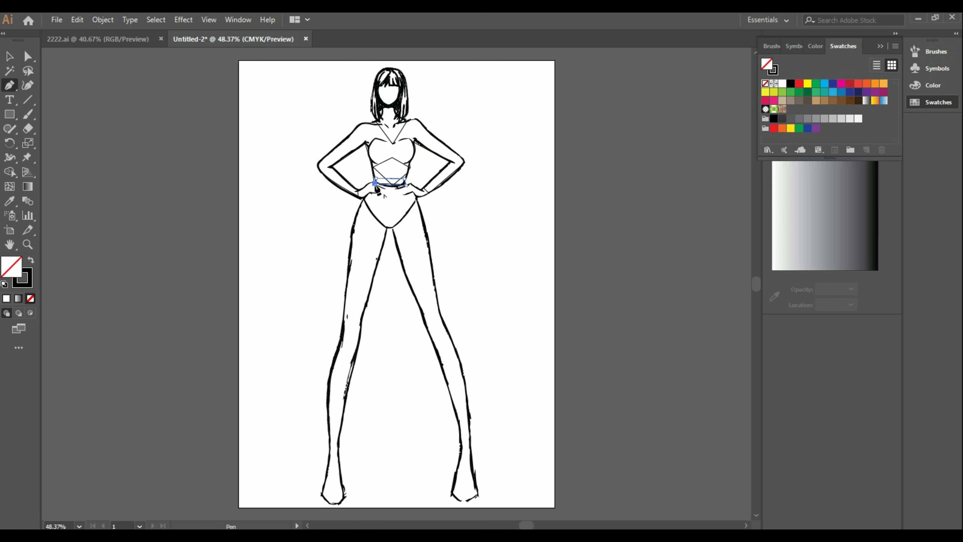
{"action": "left_click", "coordinate": [376, 178]}
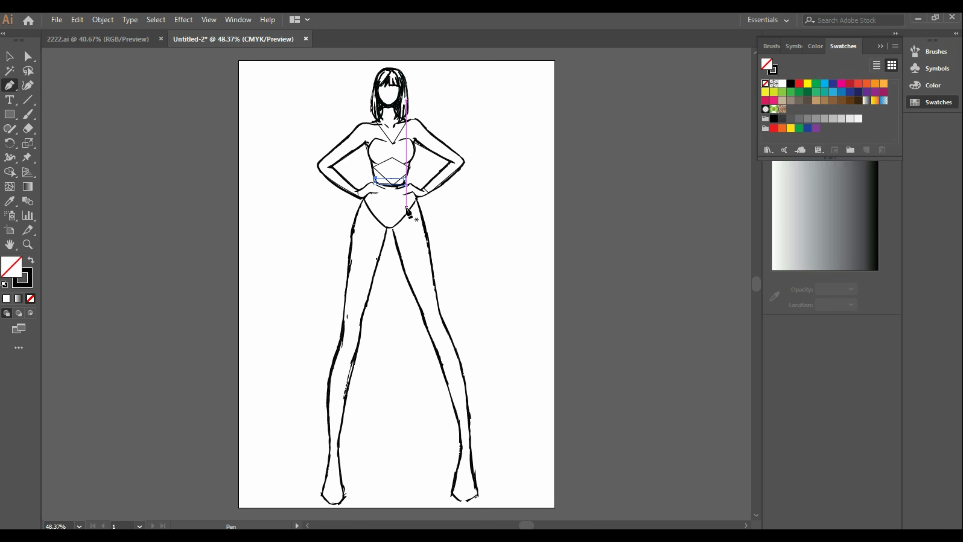
{"action": "left_click", "coordinate": [409, 185]}
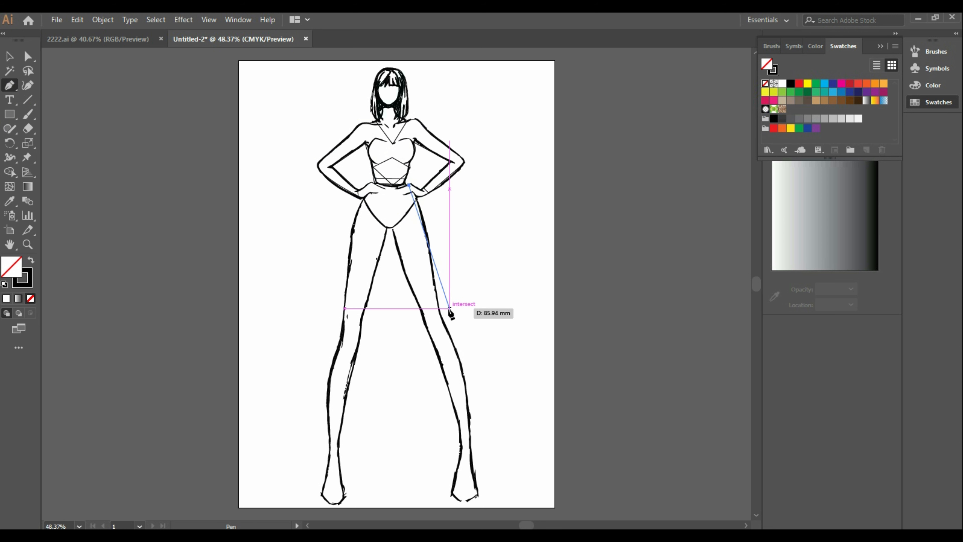
{"action": "left_click_drag", "start_coordinate": [434, 248], "coordinate": [435, 256]}
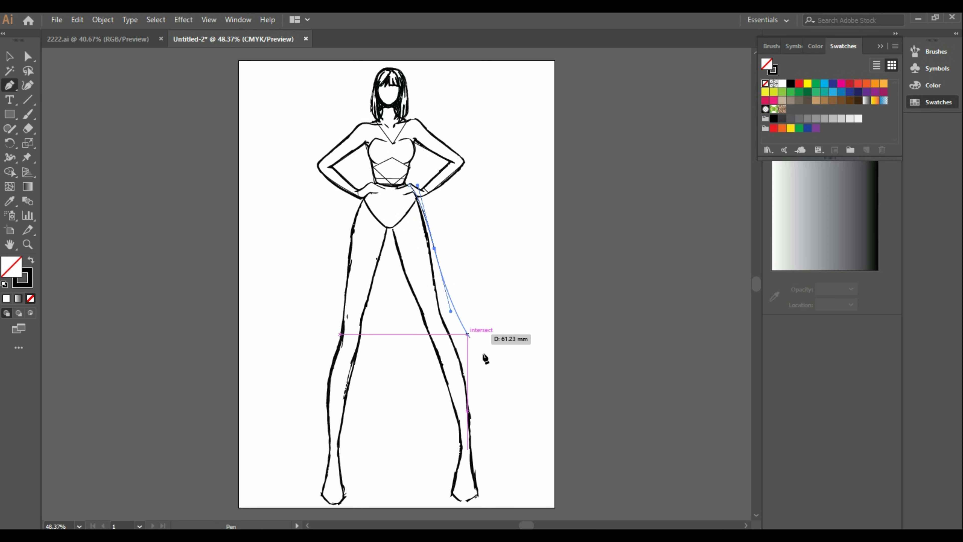
{"action": "left_click_drag", "start_coordinate": [482, 426], "coordinate": [484, 429]}
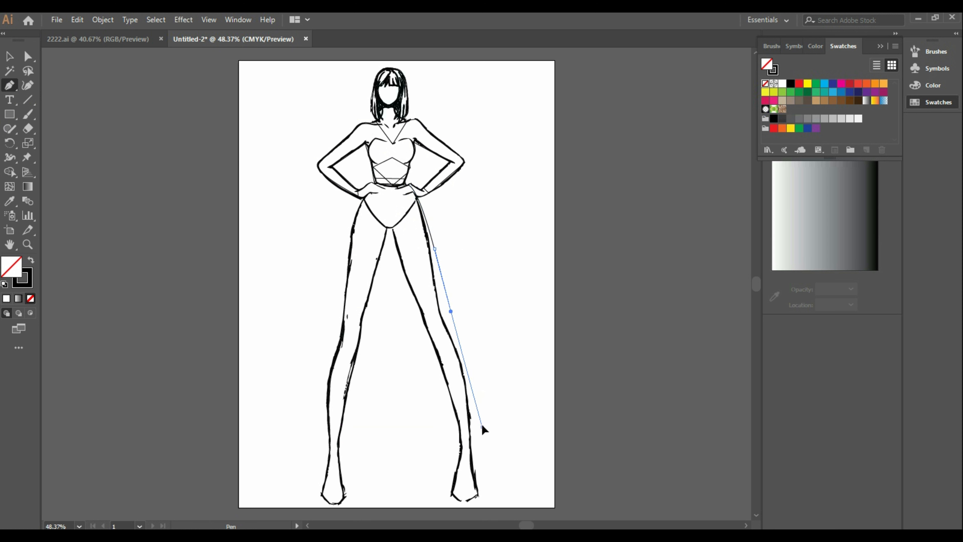
{"action": "key", "text": "ctrl+z"}
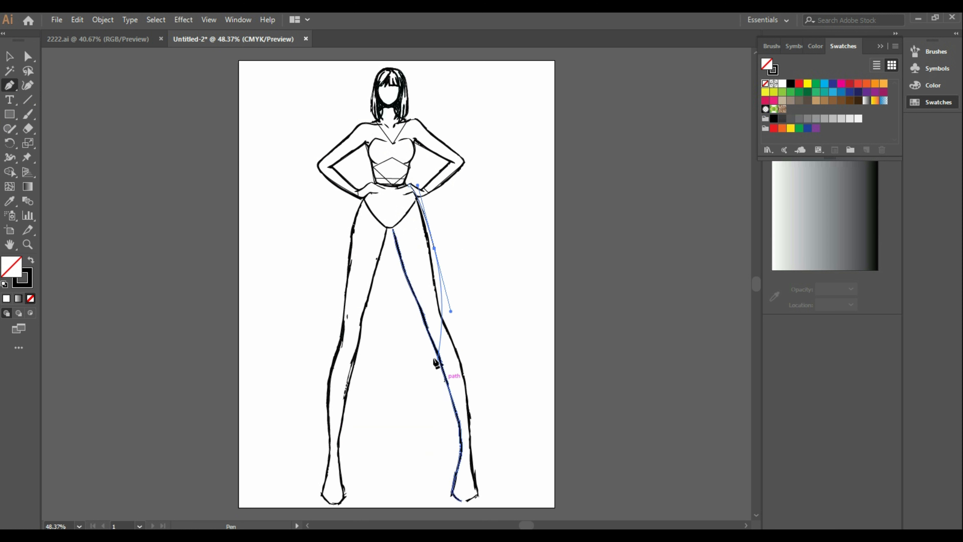
{"action": "key", "text": "ctrl+z"}
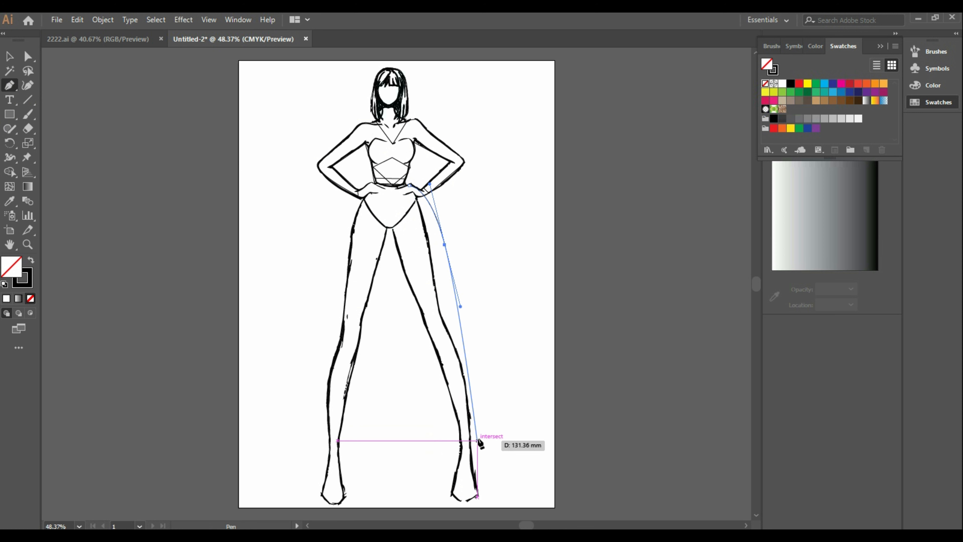
{"action": "left_click_drag", "start_coordinate": [478, 442], "coordinate": [477, 447]}
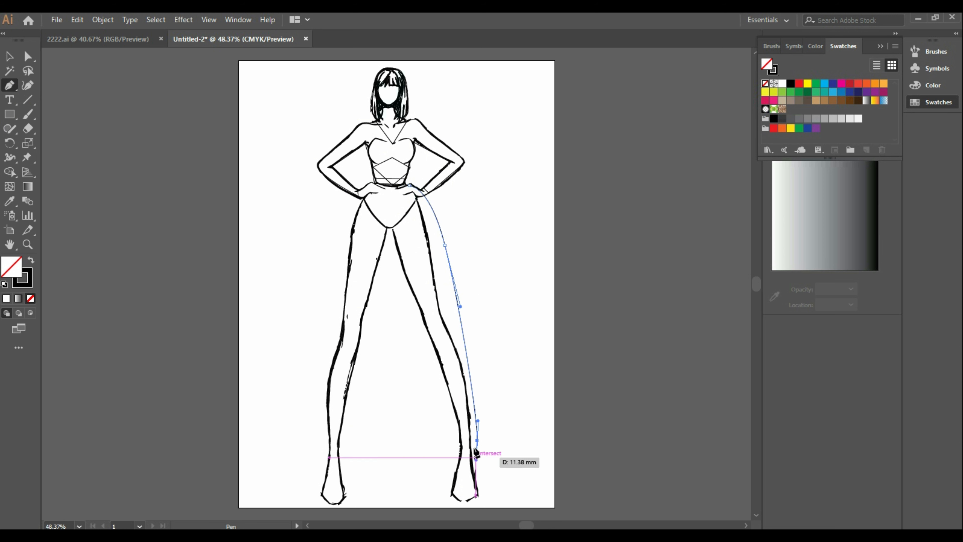
{"action": "left_click", "coordinate": [477, 440]}
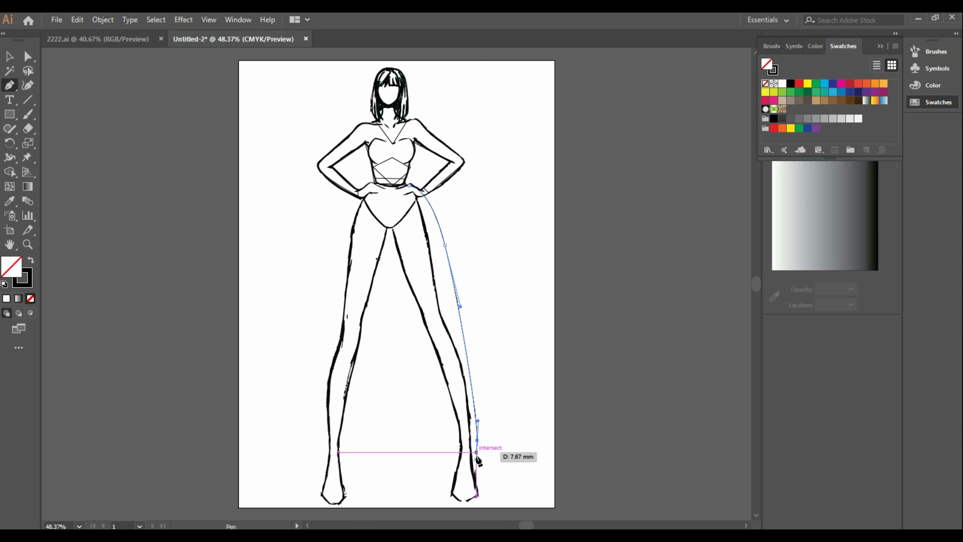
{"action": "left_click", "coordinate": [472, 464]}
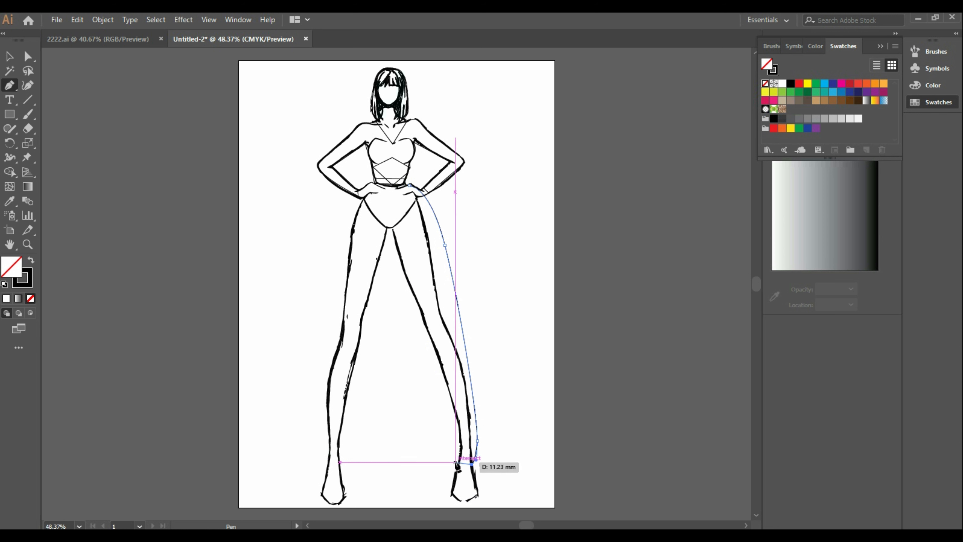
{"action": "left_click", "coordinate": [458, 464]}
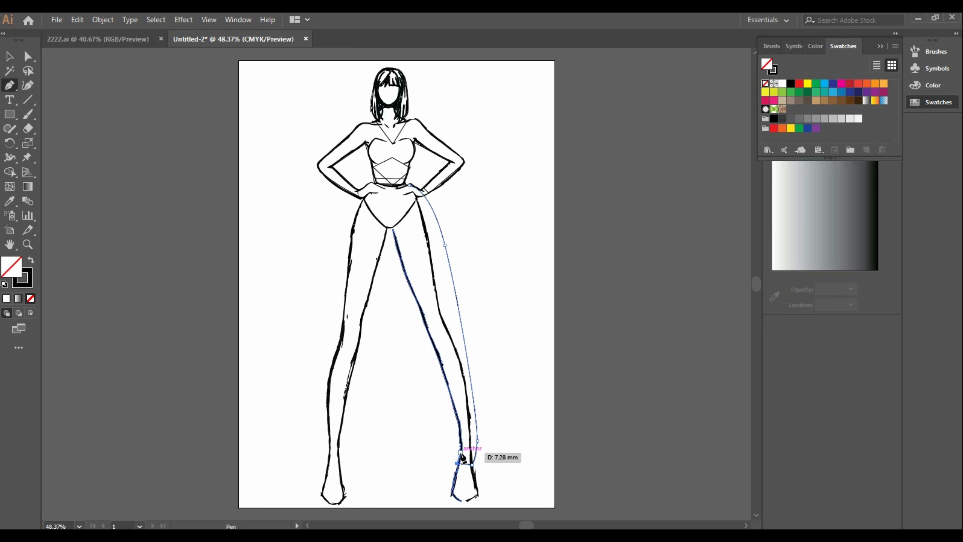
{"action": "key", "text": "ctrl+z"}
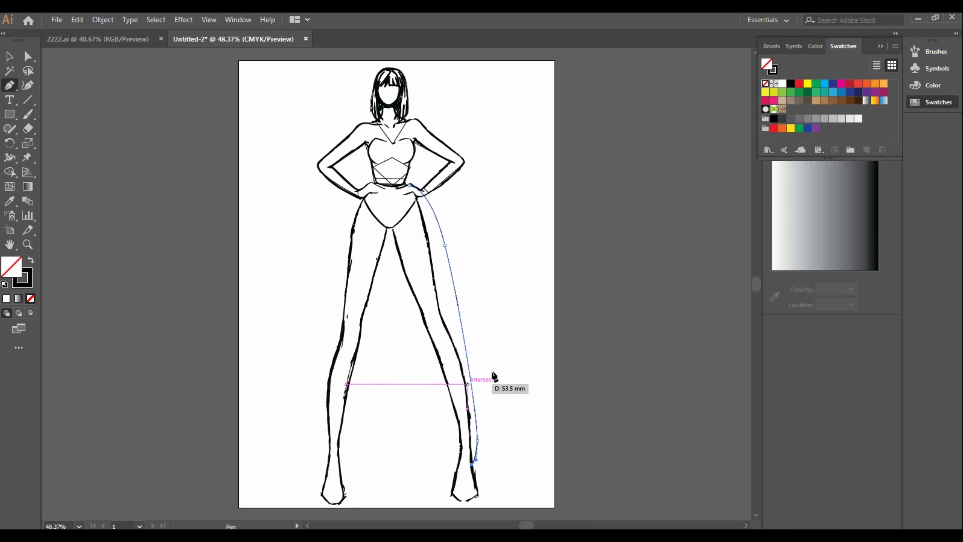
{"action": "key", "text": "ctrl+z"}
{"action": "key", "text": "ctrl+z"}
Continue the trouser outline down the outer edge of the right leg to the ankle and draw the hem across it
{"action": "left_click_drag", "start_coordinate": [466, 384], "coordinate": [468, 409]}
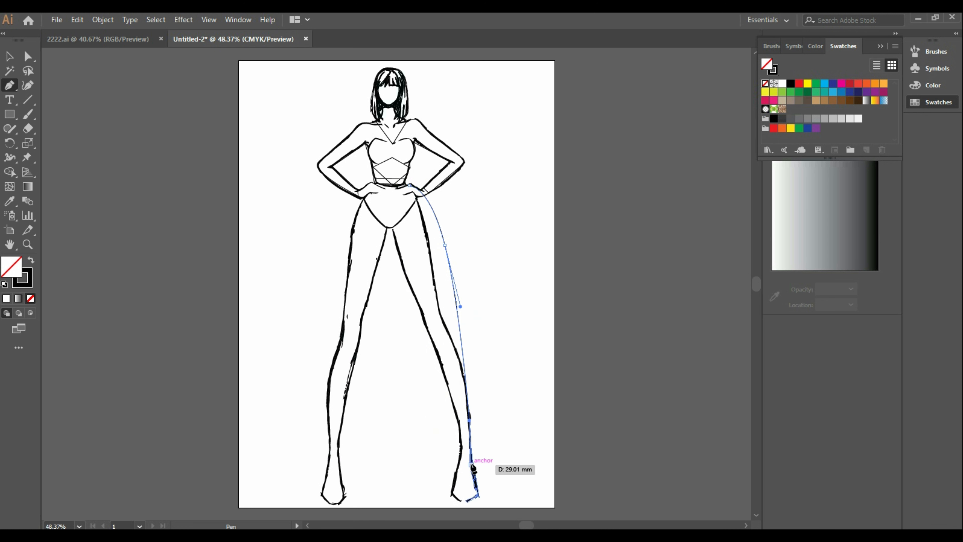
{"action": "left_click", "coordinate": [474, 469]}
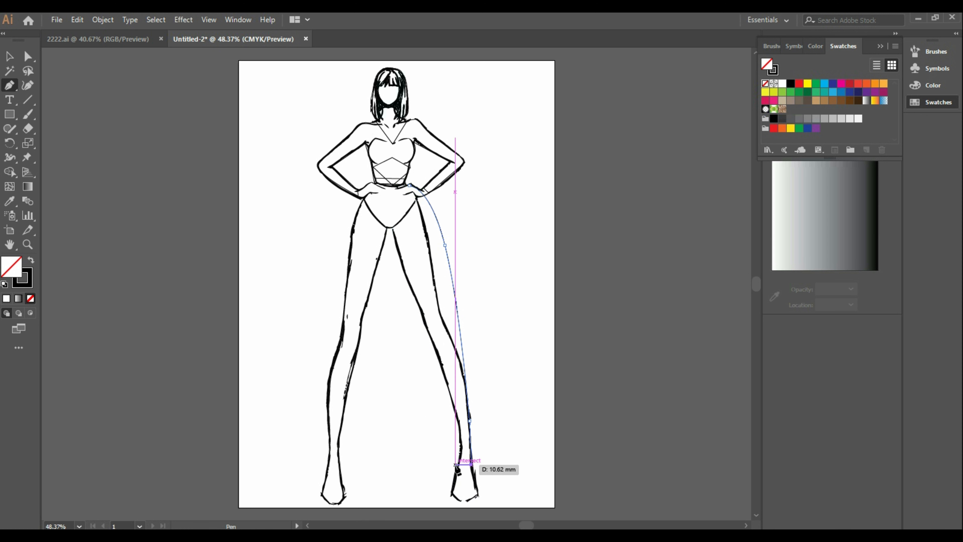
{"action": "left_click", "coordinate": [458, 464]}
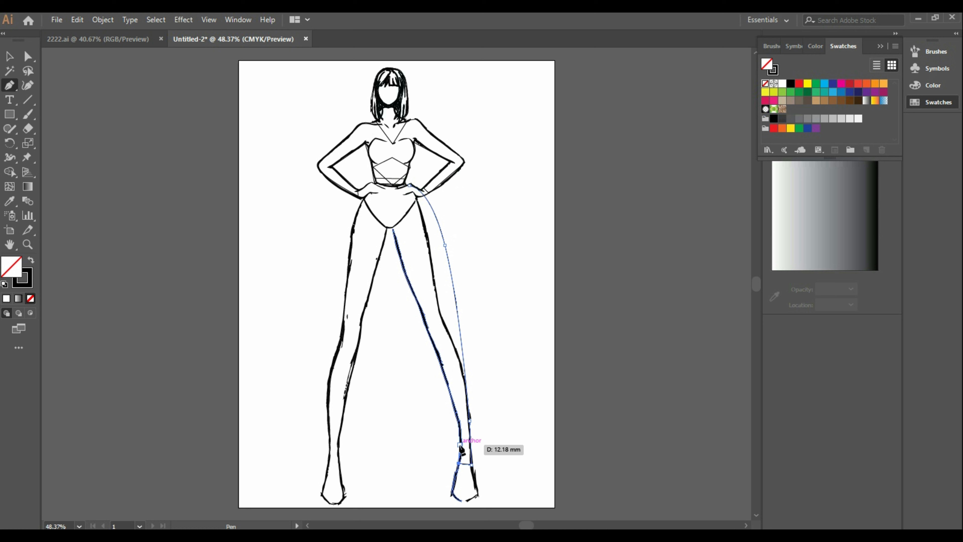
Trace the inner edge of the right trouser leg from the hem past the calf up to a corner at the crotch
{"action": "left_click", "coordinate": [459, 445]}
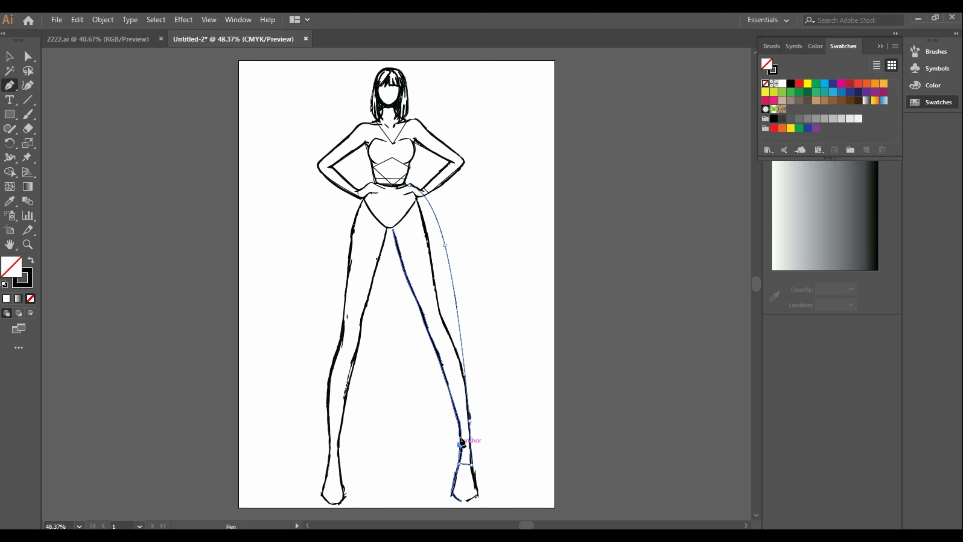
{"action": "left_click", "coordinate": [449, 390]}
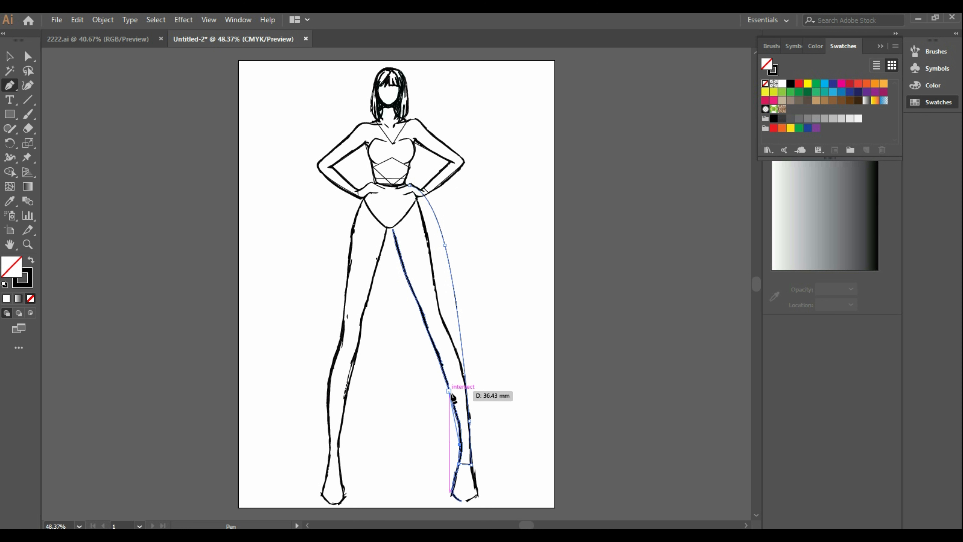
{"action": "left_click", "coordinate": [434, 357]}
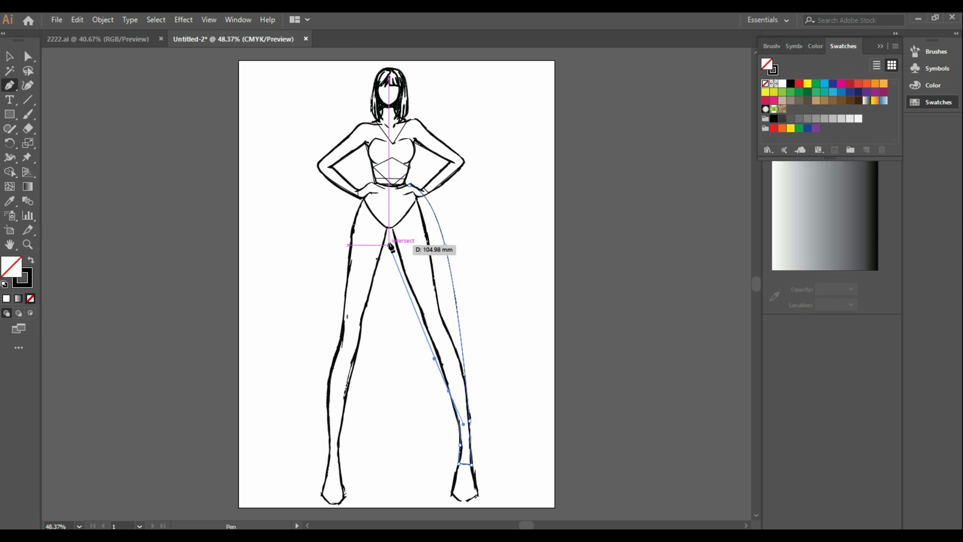
{"action": "left_click_drag", "start_coordinate": [393, 227], "coordinate": [398, 189]}
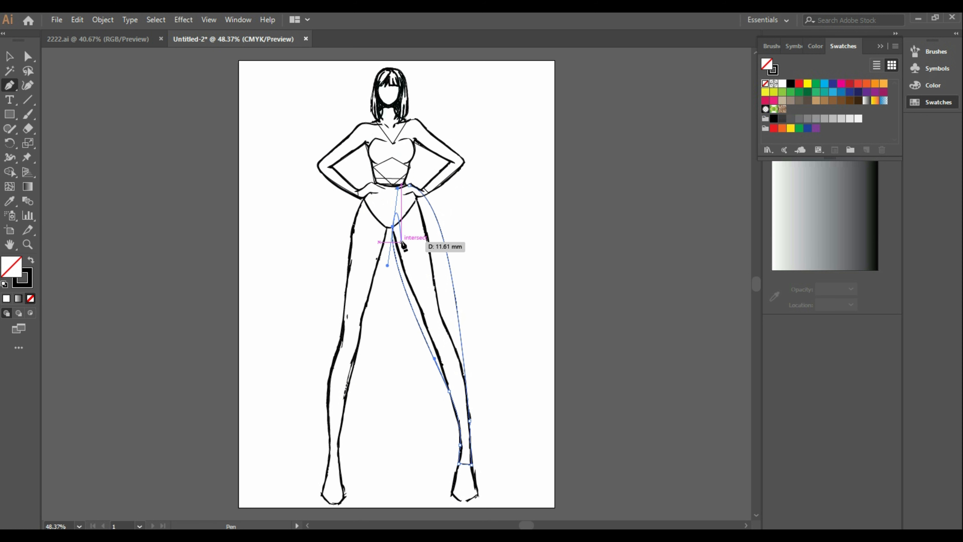
{"action": "left_click", "coordinate": [393, 227]}
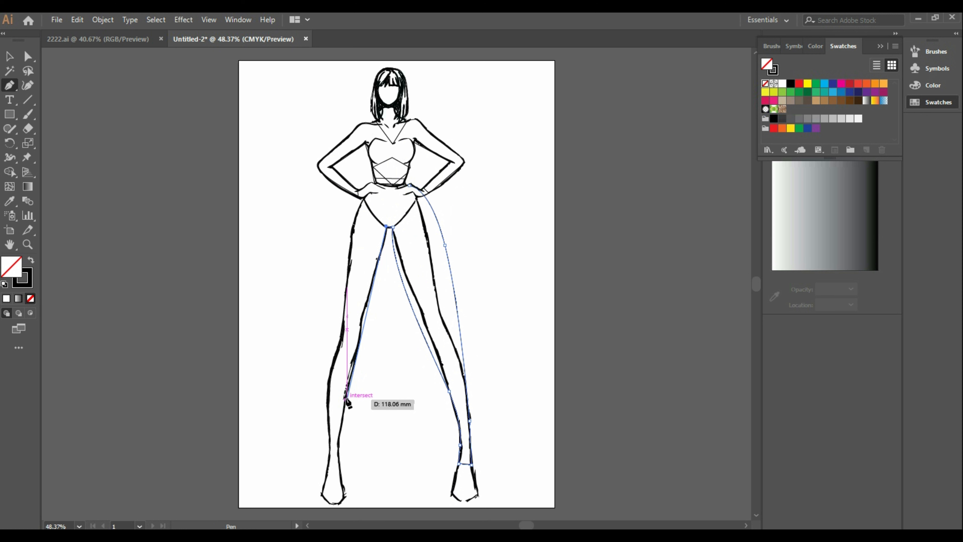
Trace the left leg's inner edge from crotch to ankle, then cross the hem and start up the outer calf
{"action": "left_click_drag", "start_coordinate": [345, 395], "coordinate": [304, 490]}
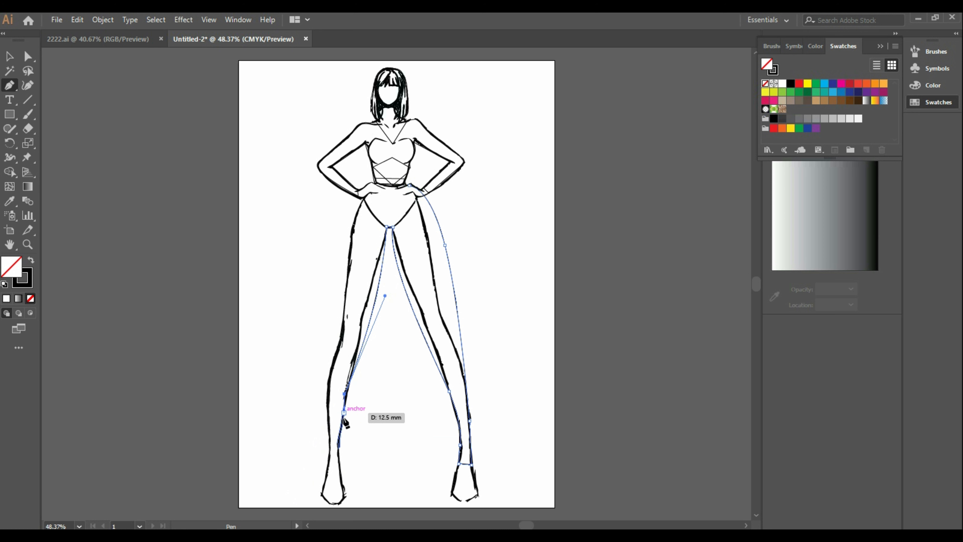
{"action": "left_click", "coordinate": [340, 437]}
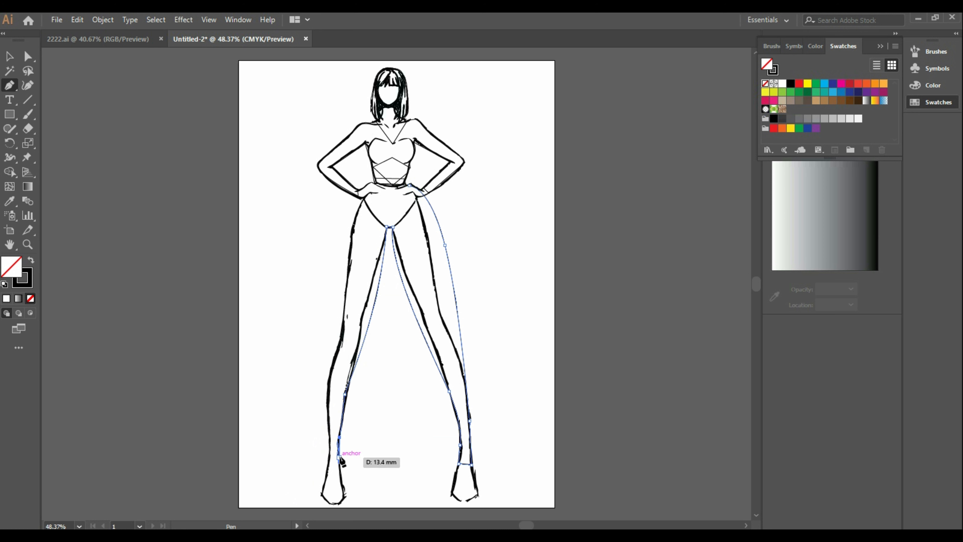
{"action": "left_click", "coordinate": [340, 463]}
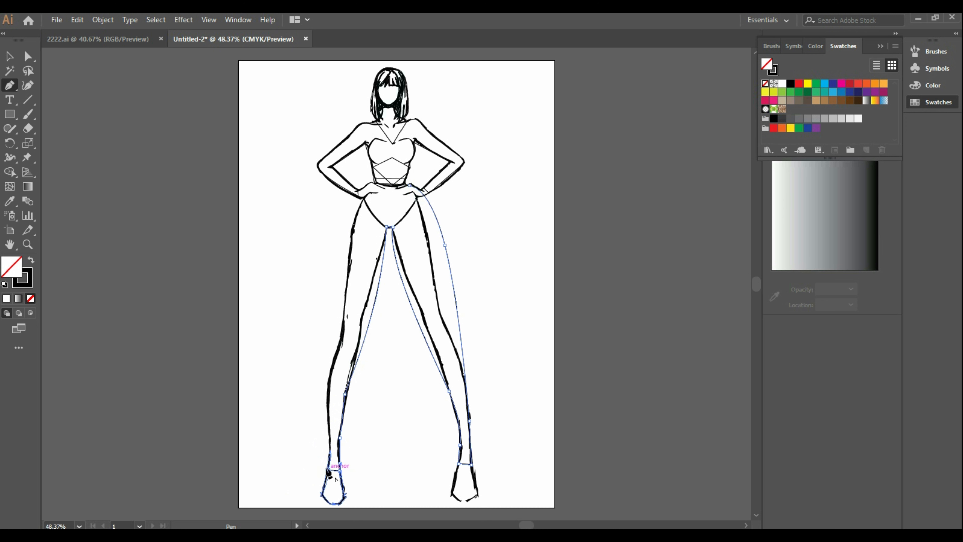
{"action": "left_click", "coordinate": [328, 471]}
{"action": "left_click", "coordinate": [330, 437]}
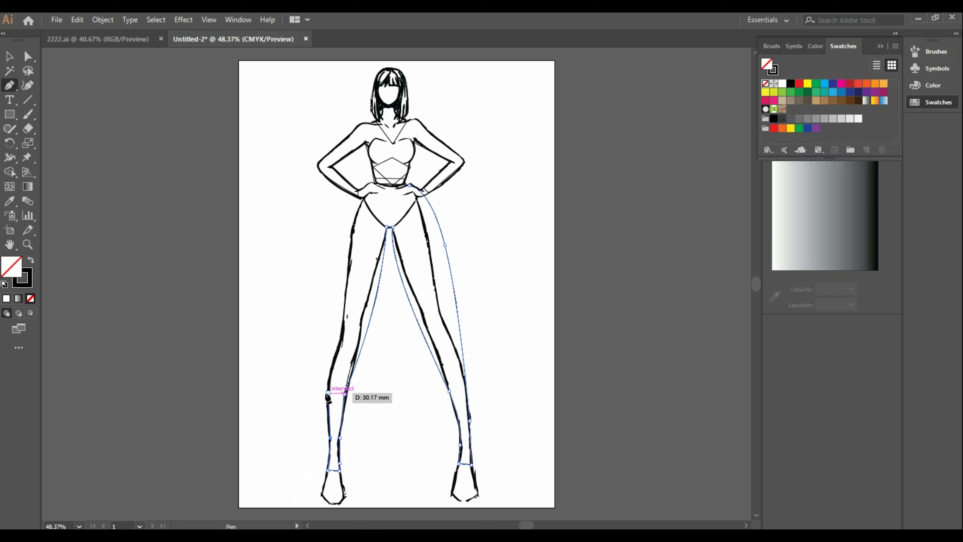
{"action": "left_click", "coordinate": [328, 393]}
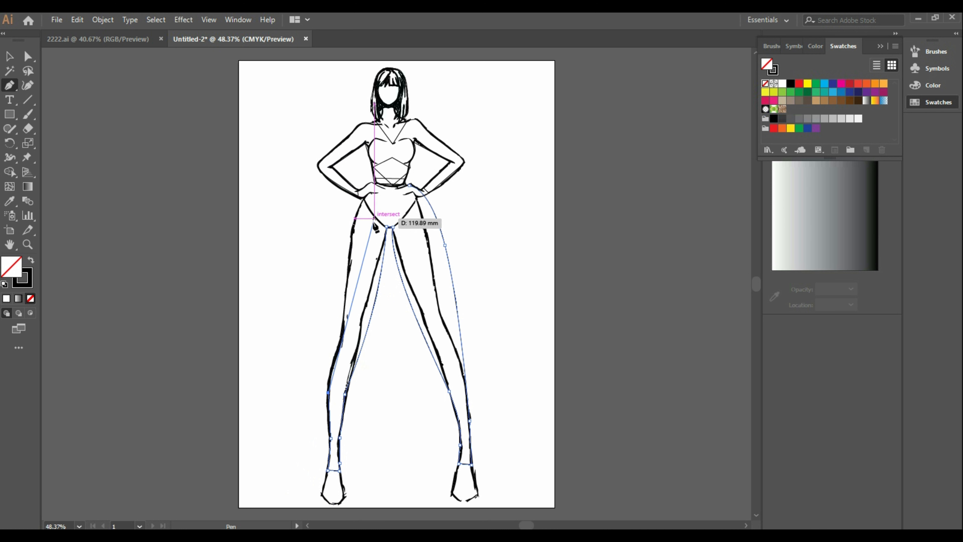
{"action": "left_click_drag", "start_coordinate": [375, 184], "coordinate": [416, 124]}
{"action": "key", "text": "ctrl+z"}
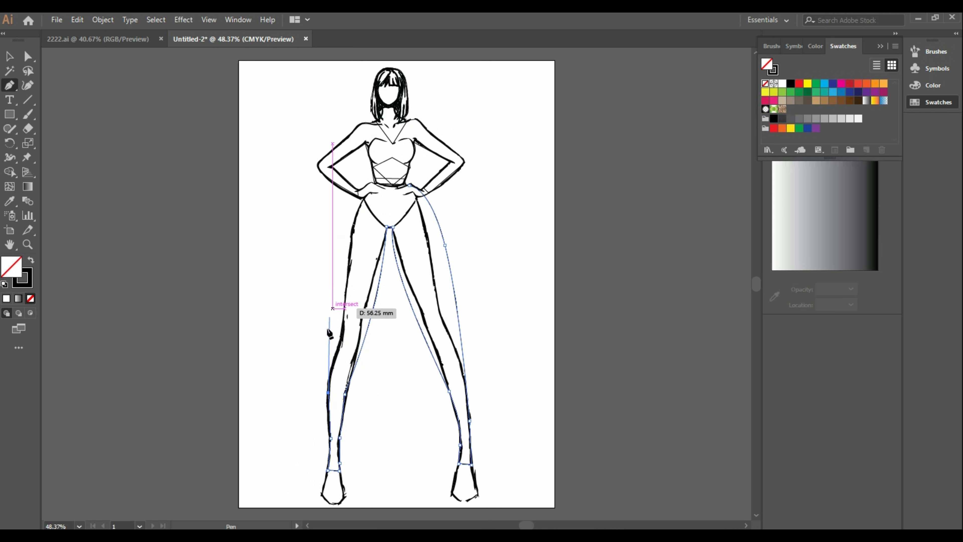
{"action": "key", "text": "ctrl+z"}
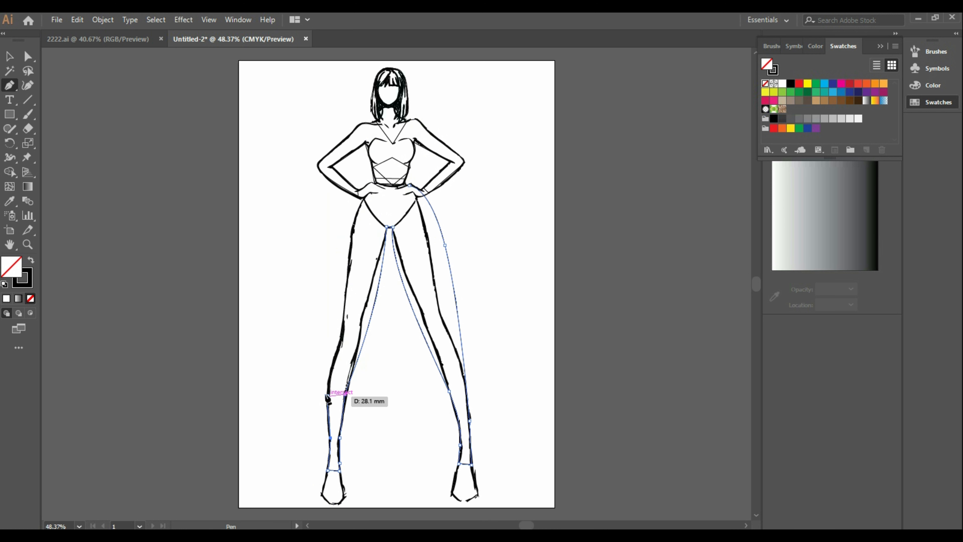
Continue the left trouser leg's outer edge past the calf and hip to the waist, and close the outline at the starting corner
{"action": "left_click_drag", "start_coordinate": [327, 396], "coordinate": [330, 379]}
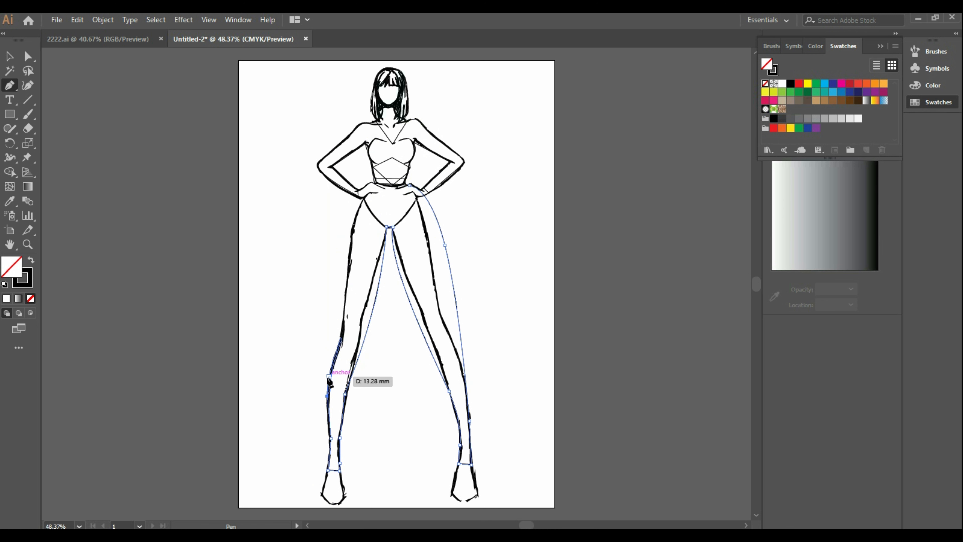
{"action": "left_click", "coordinate": [329, 376]}
{"action": "left_click_drag", "start_coordinate": [374, 184], "coordinate": [421, 160]}
{"action": "left_click", "coordinate": [374, 182]}
{"action": "left_click", "coordinate": [410, 185]}
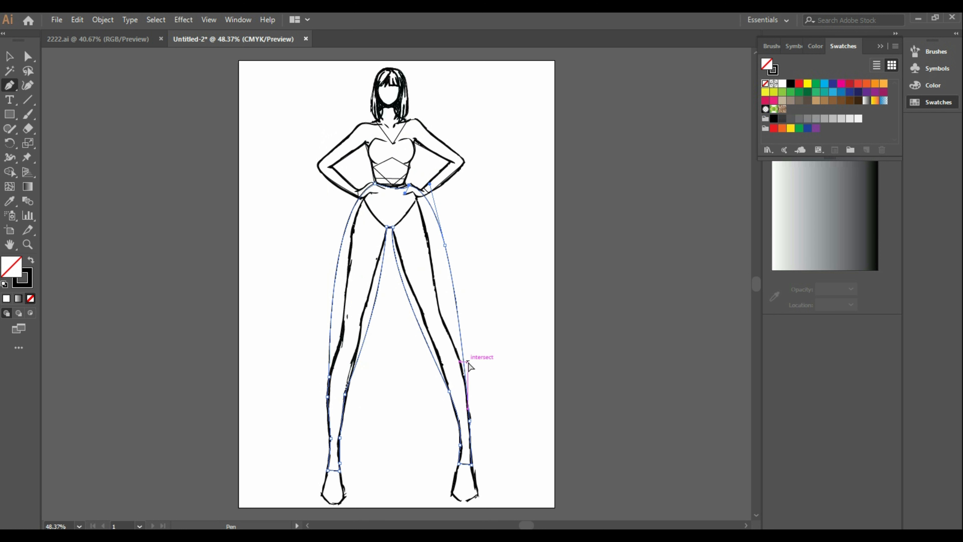
{"action": "mouse_move", "coordinate": [405, 193]}
{"action": "left_mouse_down"}
{"action": "mouse_move", "coordinate": [430, 177]}
{"action": "mouse_move", "coordinate": [418, 185]}
{"action": "left_mouse_up"}
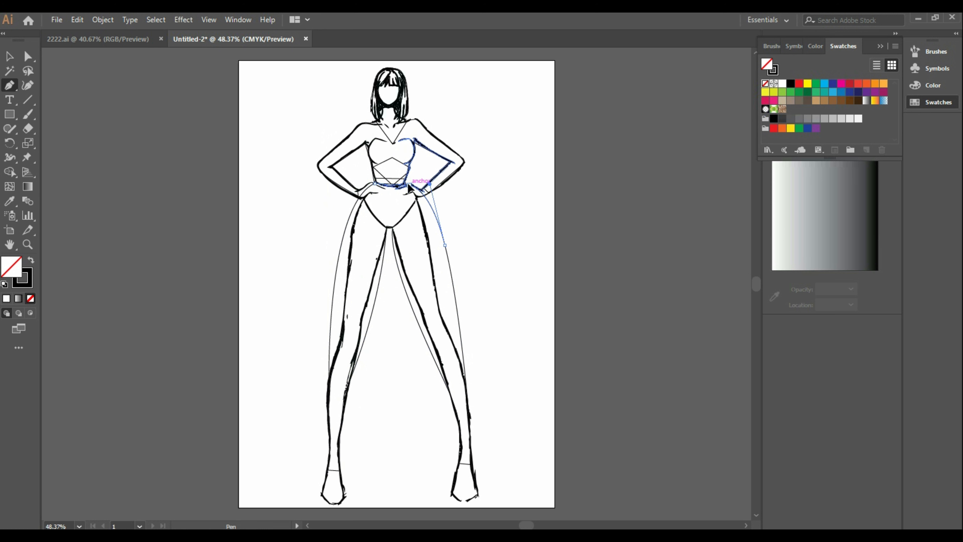
{"action": "key", "text": "ctrl+z"}
{"action": "key", "text": "ctrl+z"}
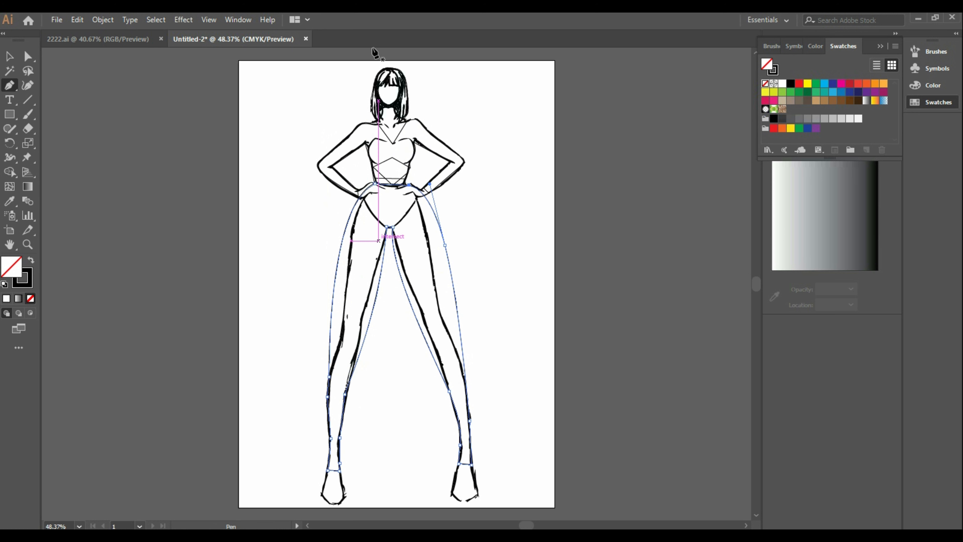
Select the finished trousers shape and open the Fades gradient swatch library
{"action": "left_click", "coordinate": [10, 58]}
{"action": "left_click", "coordinate": [523, 242]}
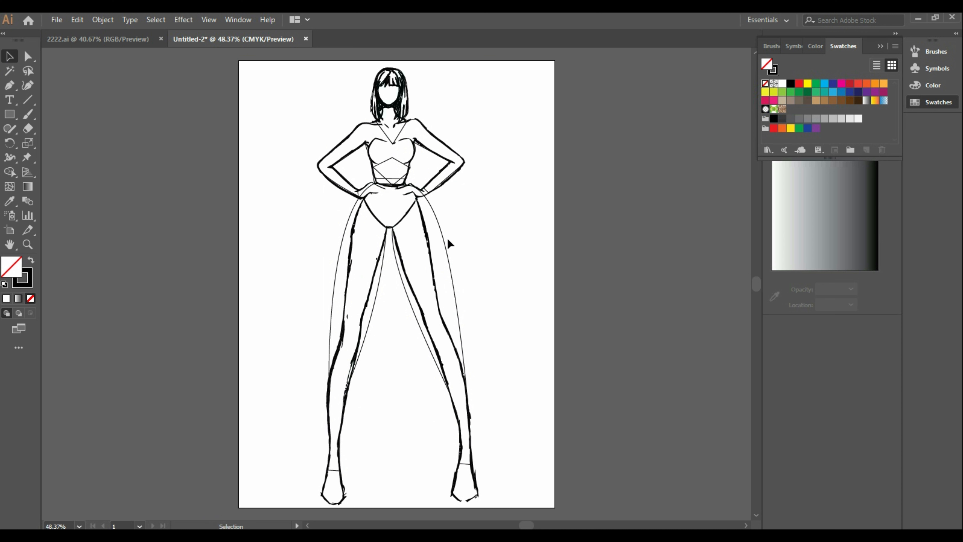
{"action": "left_click", "coordinate": [451, 303]}
{"action": "double_click", "coordinate": [6, 274]}
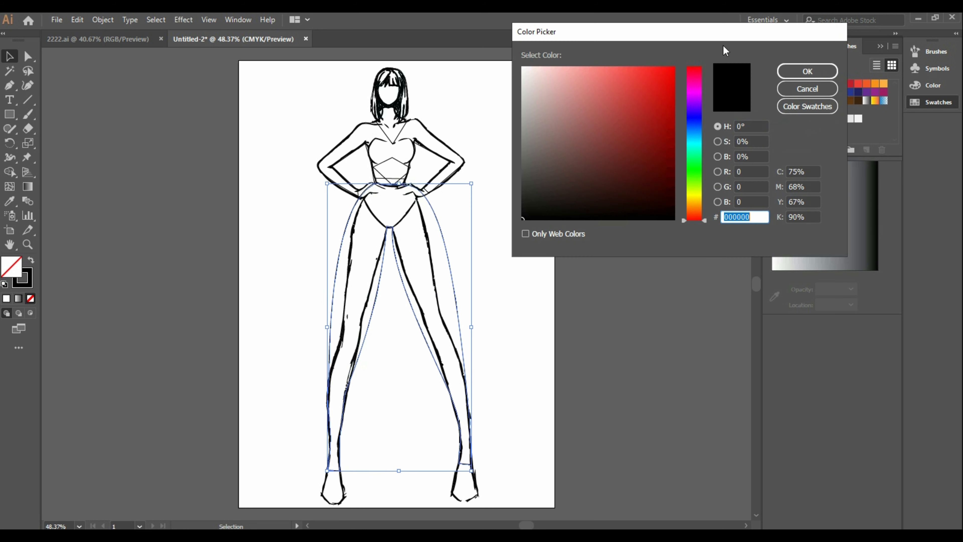
{"action": "left_click", "coordinate": [808, 91]}
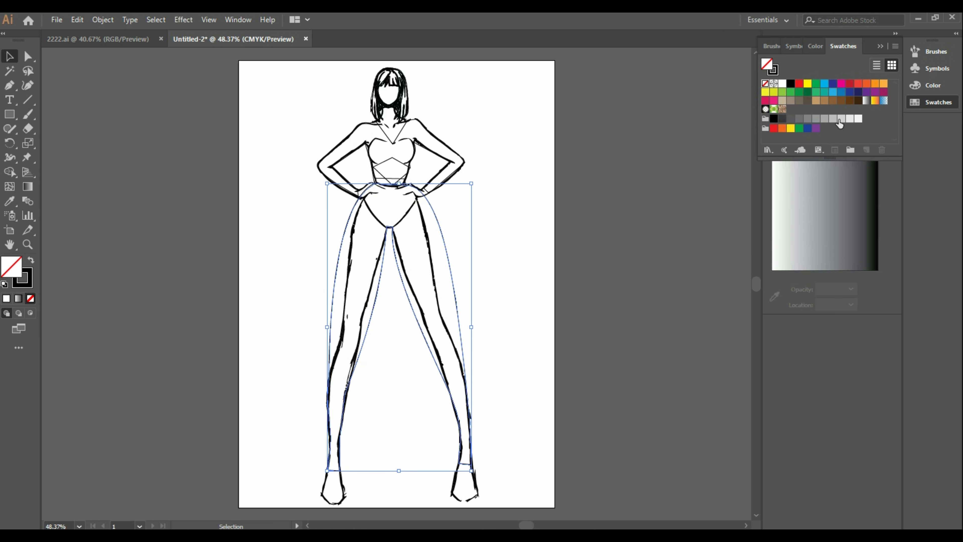
{"action": "left_click", "coordinate": [768, 150]}
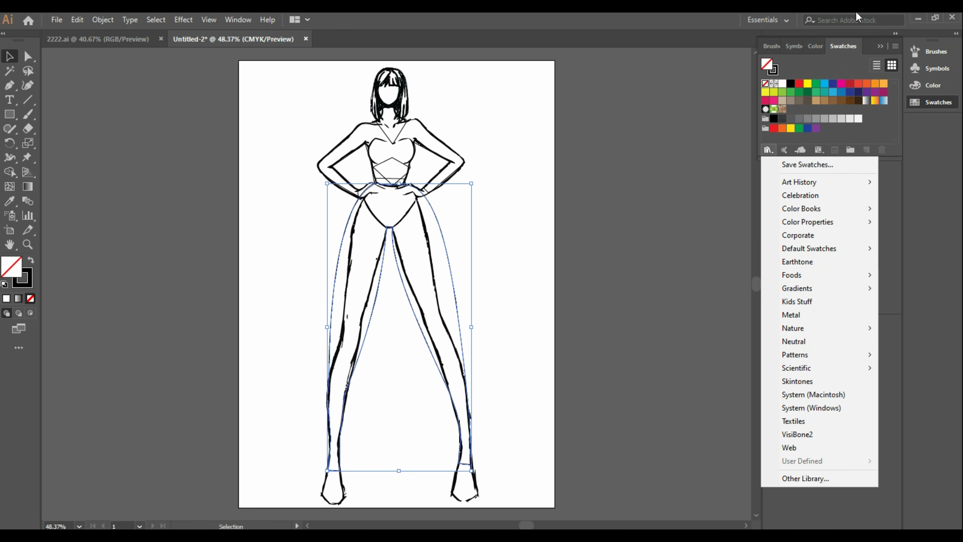
{"action": "mouse_move", "coordinate": [811, 288]}
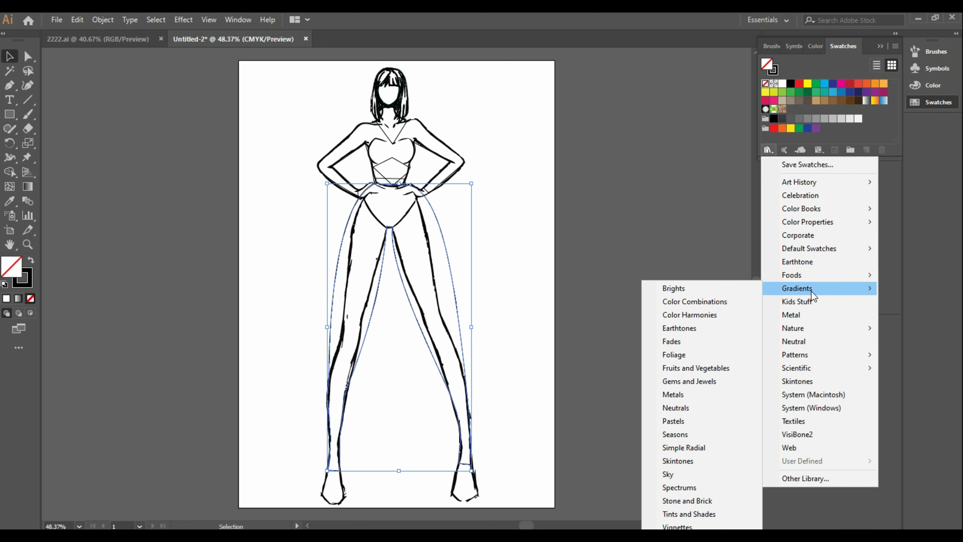
{"action": "left_click", "coordinate": [703, 341]}
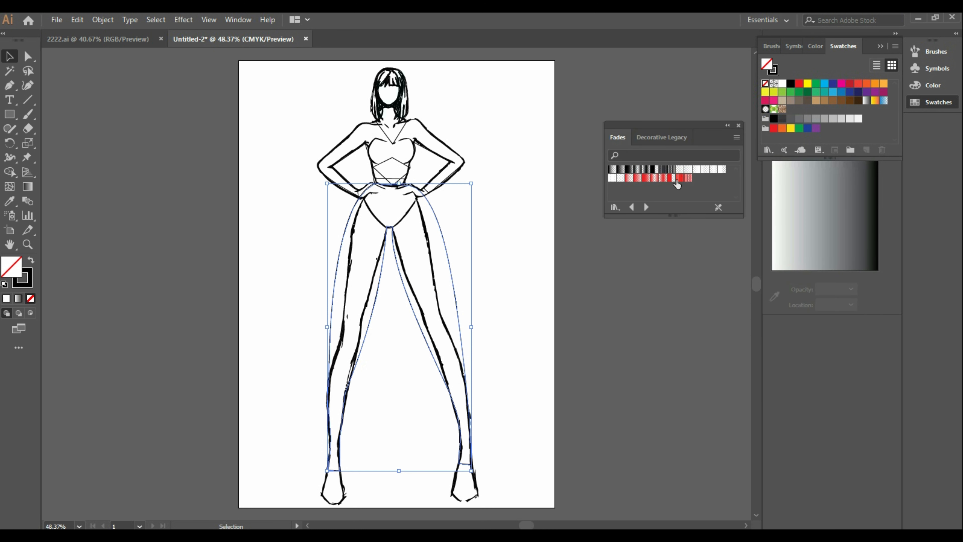
Browse to the Fruits and Vegetables gradient library and fill the trousers with a beige-grey gradient
{"action": "left_click", "coordinate": [649, 208]}
{"action": "left_click", "coordinate": [649, 208]}
{"action": "left_click", "coordinate": [649, 208]}
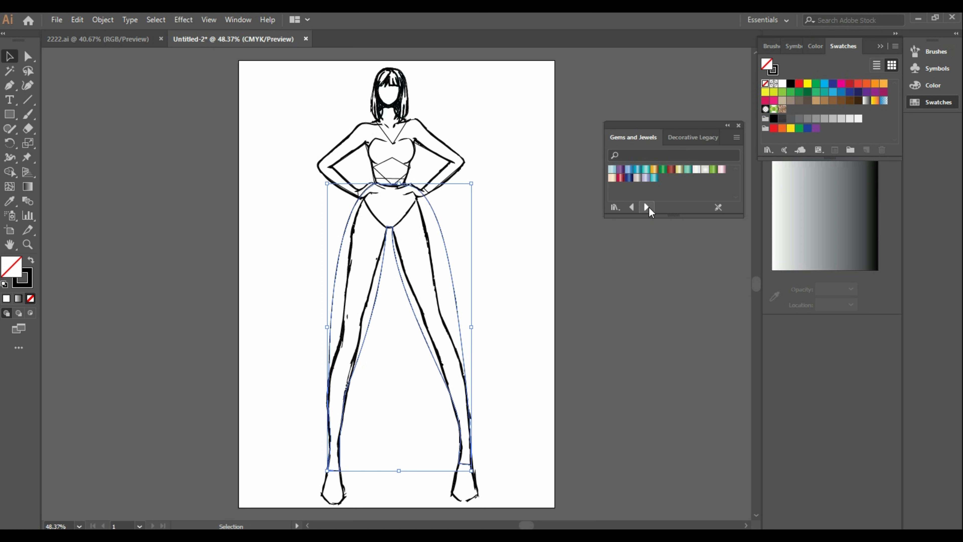
{"action": "left_click", "coordinate": [632, 207]}
{"action": "left_click", "coordinate": [663, 170]}
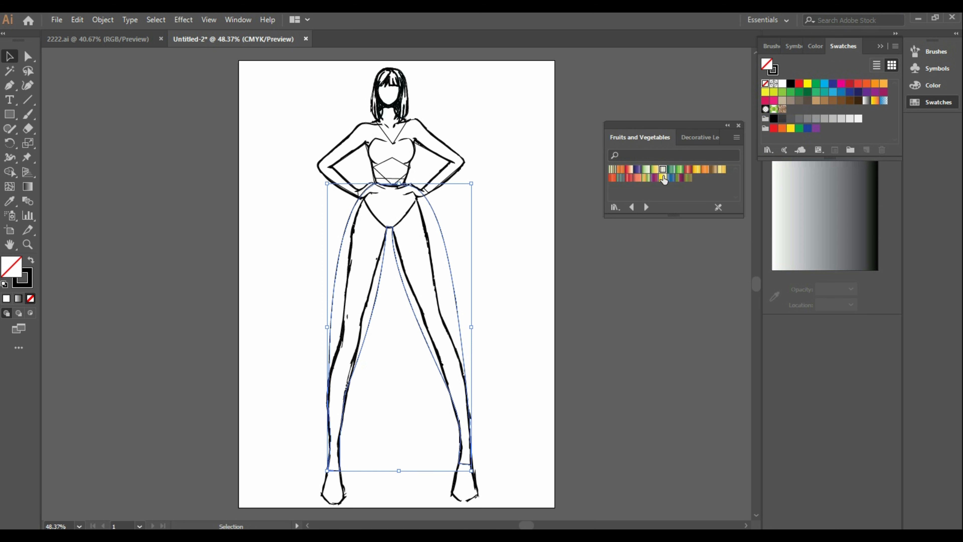
Fill the trousers with the pale cream-to-grey radial gradient from the Gems and Jewels library and keep the shape selected
{"action": "left_click", "coordinate": [648, 208]}
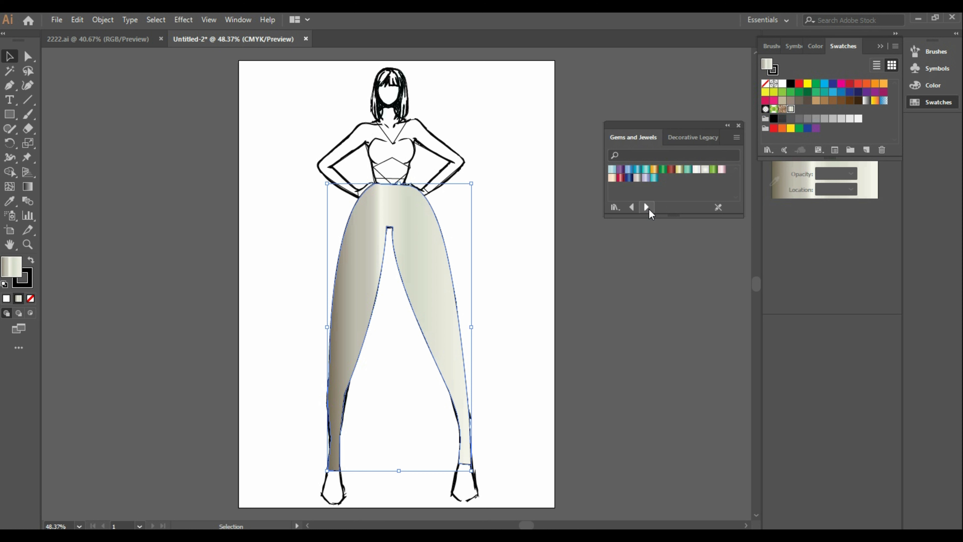
{"action": "left_click", "coordinate": [705, 171]}
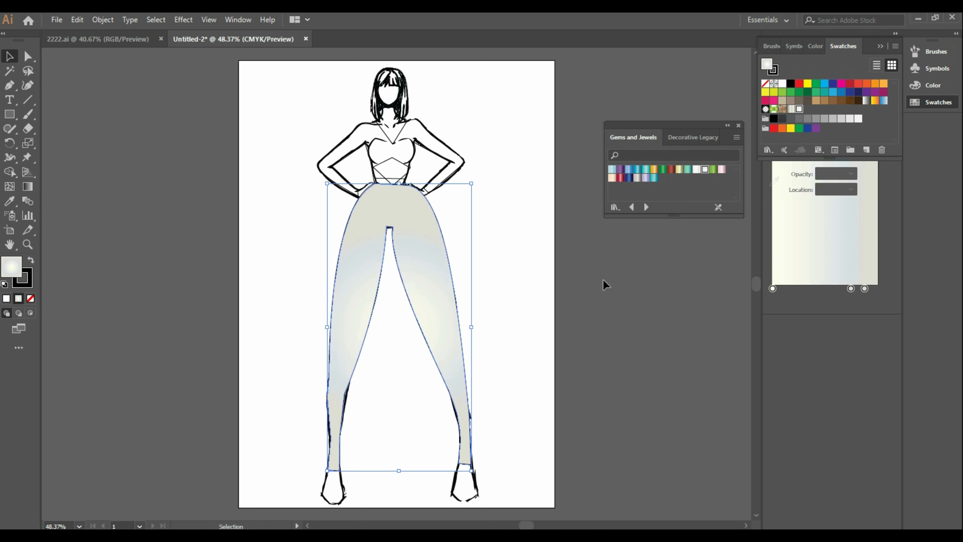
{"action": "left_click", "coordinate": [530, 296]}
{"action": "left_click", "coordinate": [440, 268]}
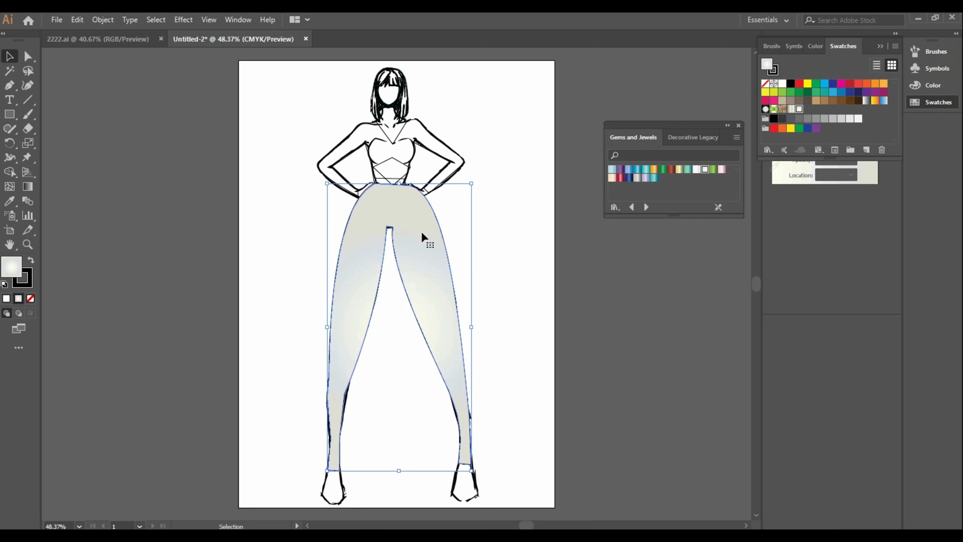
Delete the filled trousers shape and begin a new Pen outline with a straight edge across the waist
{"action": "key", "text": "Delete"}
{"action": "left_click", "coordinate": [9, 85]}
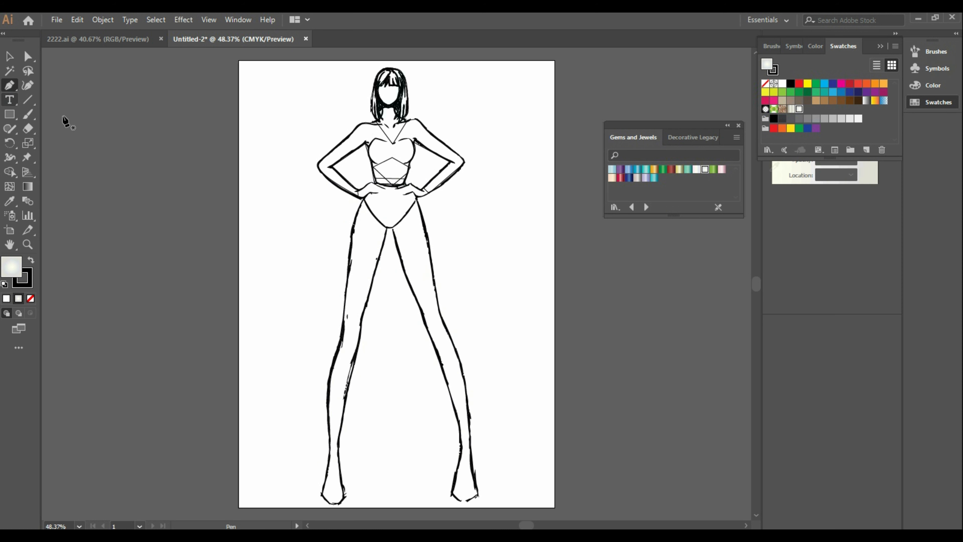
{"action": "left_click", "coordinate": [376, 183]}
{"action": "left_click", "coordinate": [410, 184]}
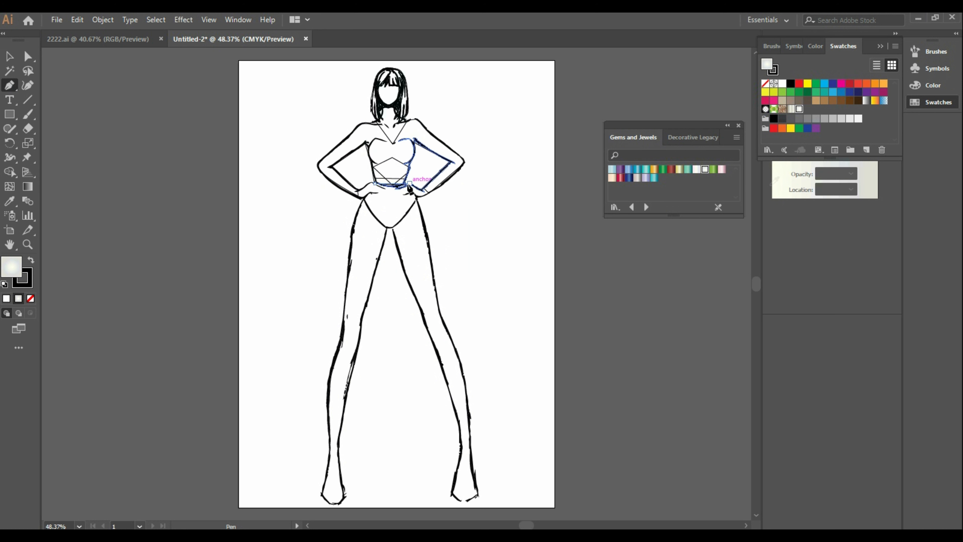
{"action": "left_click", "coordinate": [423, 192]}
{"action": "left_click", "coordinate": [425, 234]}
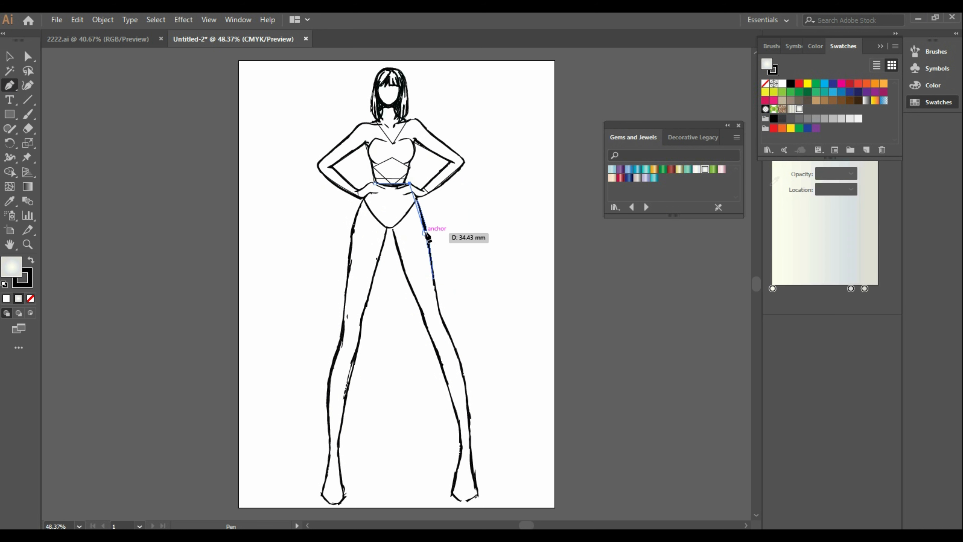
{"action": "left_click", "coordinate": [428, 274]}
{"action": "key", "text": "ctrl+z"}
{"action": "key", "text": "ctrl+z"}
{"action": "key", "text": "ctrl+z"}
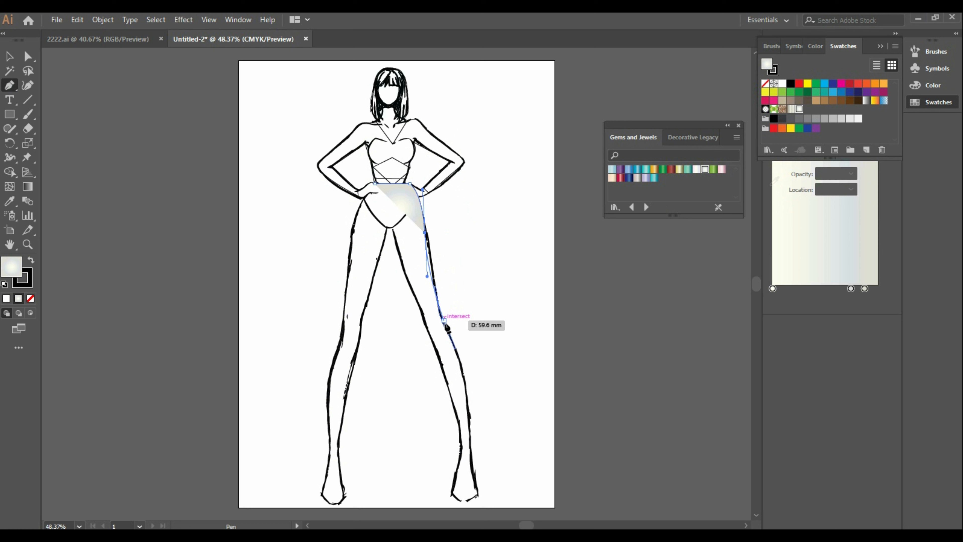
Draw the right-hand trouser leg's flared outer edge from waist to ankle, add its wide straight hem, and remove the fill
{"action": "left_click_drag", "start_coordinate": [455, 276], "coordinate": [470, 351]}
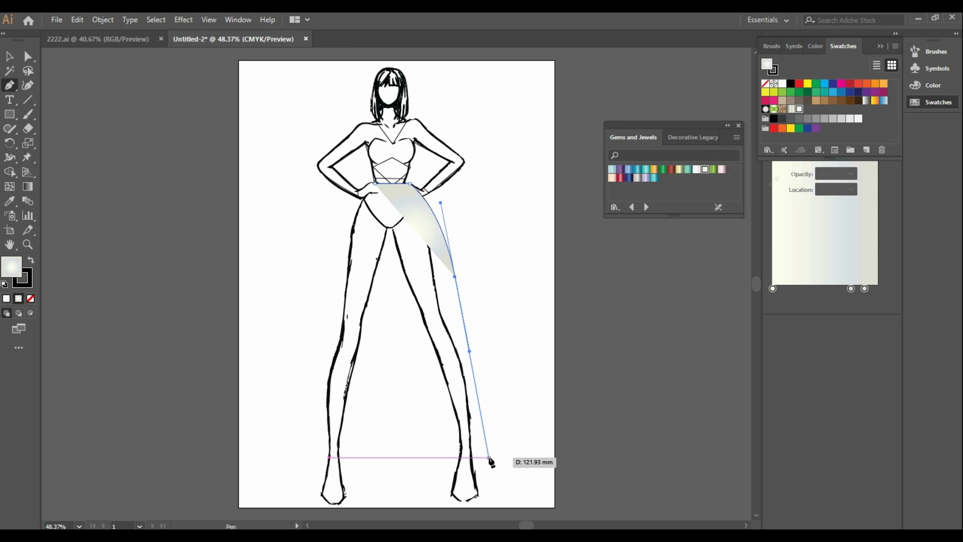
{"action": "left_click", "coordinate": [489, 454]}
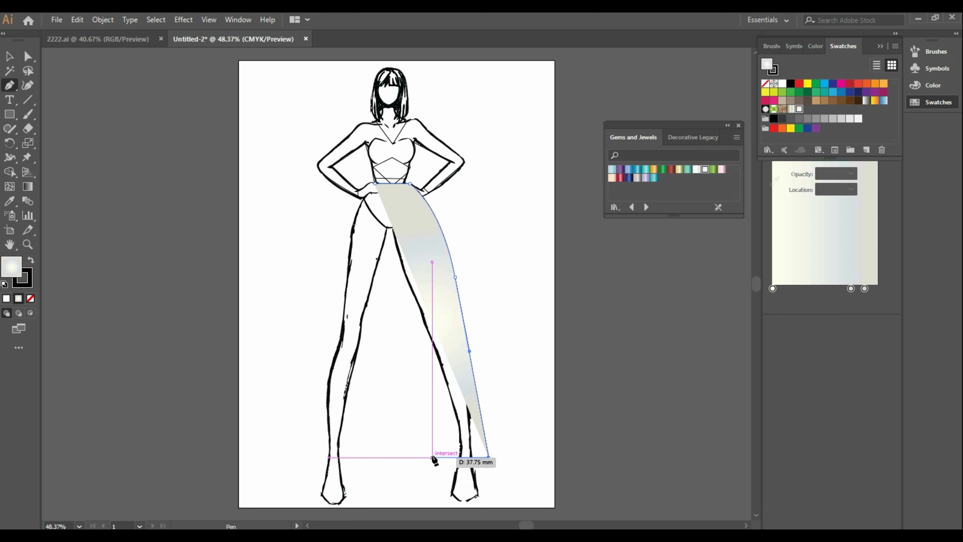
{"action": "left_click", "coordinate": [432, 458]}
{"action": "left_click", "coordinate": [33, 300]}
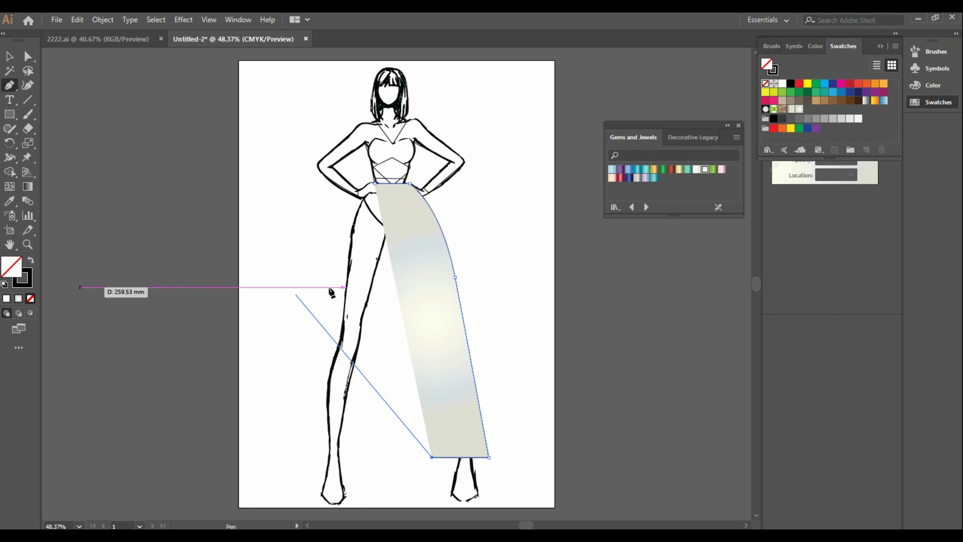
Continue the outline up to the crotch, down to a wide left-hand hem, and close it with a curved outer edge at the waist
{"action": "left_click", "coordinate": [392, 228]}
{"action": "left_click", "coordinate": [386, 227]}
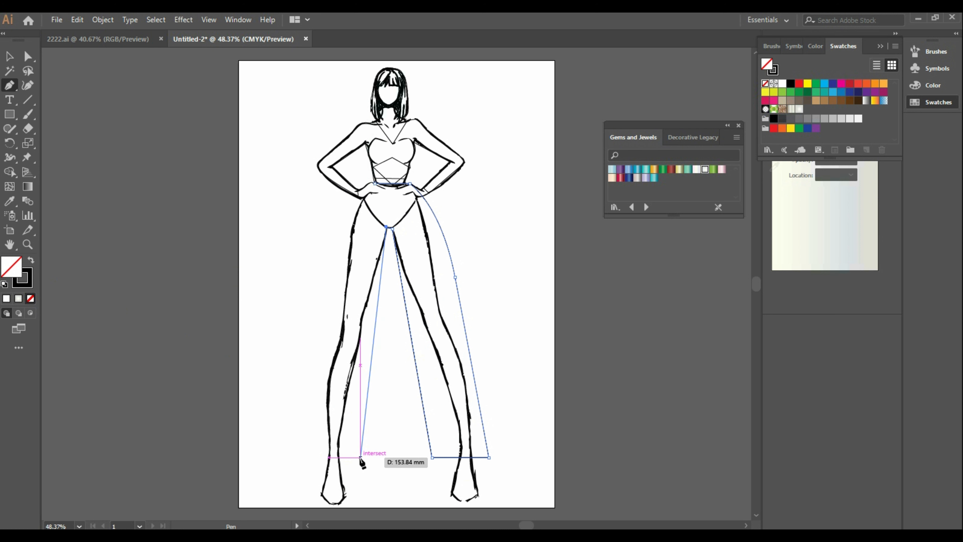
{"action": "left_click", "coordinate": [367, 457]}
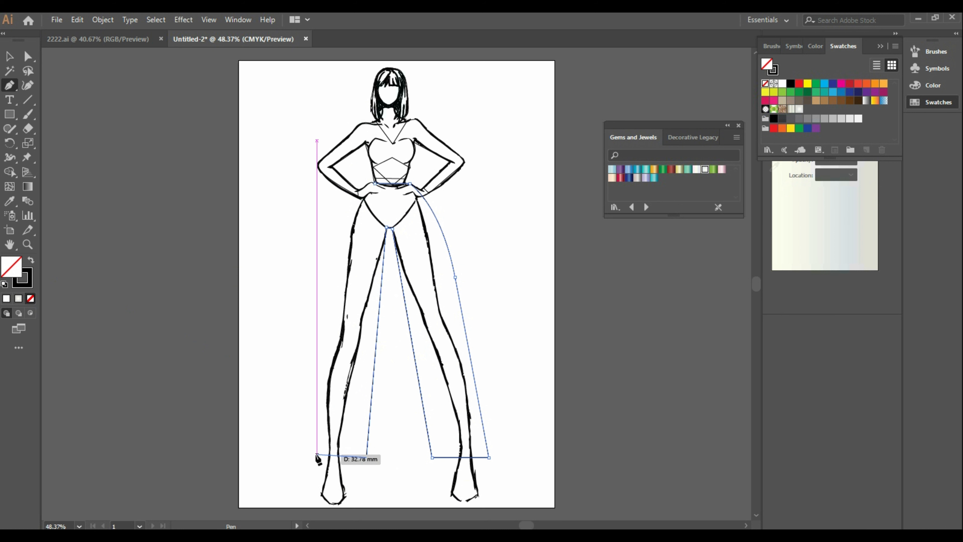
{"action": "left_click", "coordinate": [311, 457]}
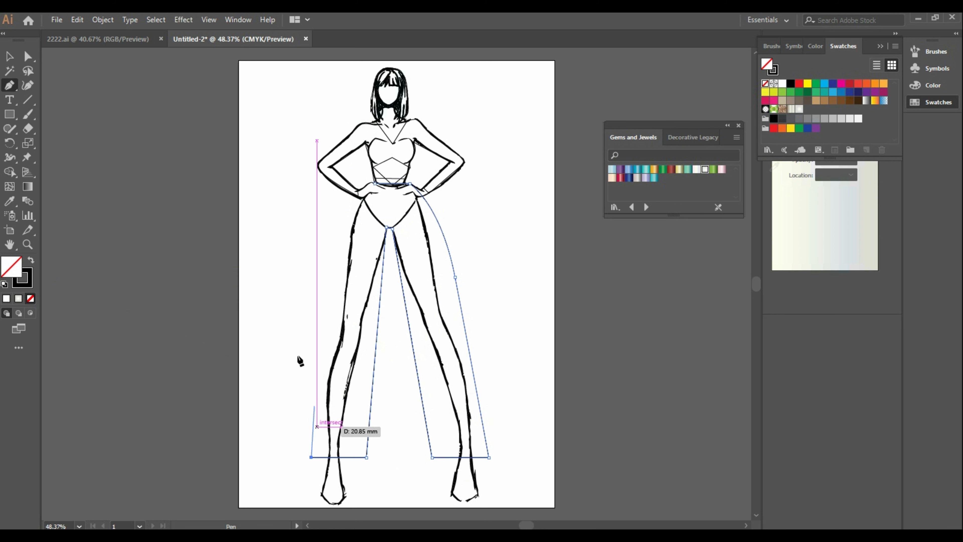
{"action": "left_click_drag", "start_coordinate": [375, 184], "coordinate": [428, 162]}
Fill the trousers with the pale cream-to-grey radial gradient from Gems and Jewels, and fill the V-neck top with solid black
{"action": "left_click", "coordinate": [10, 56]}
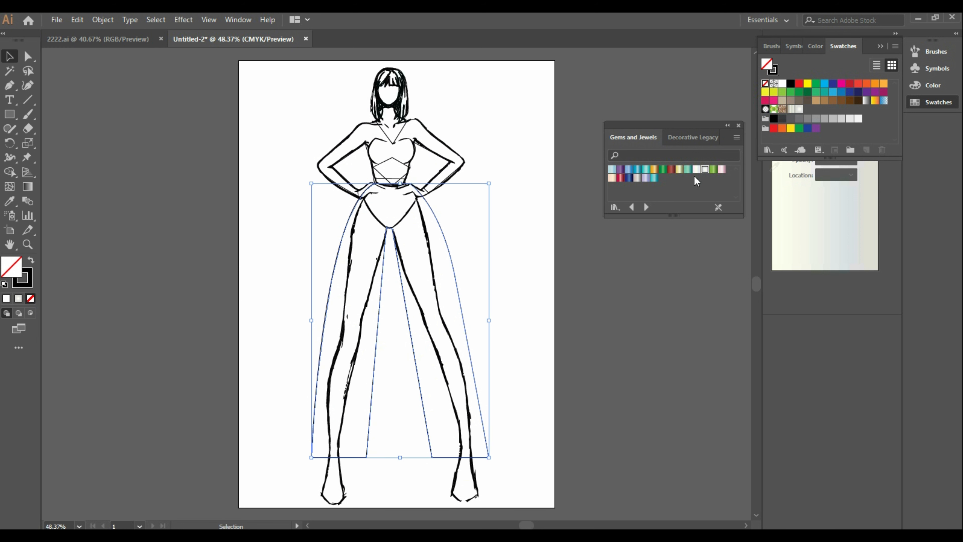
{"action": "left_click", "coordinate": [704, 169]}
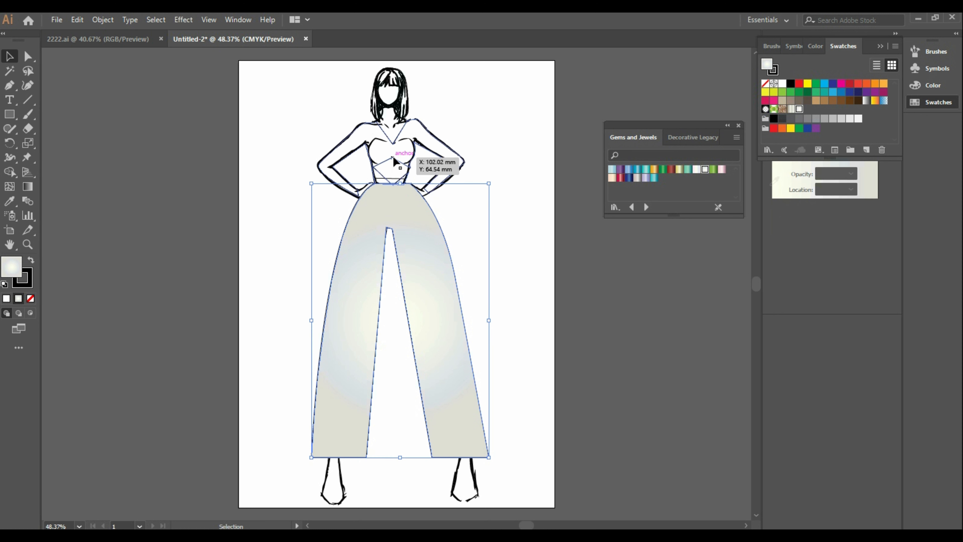
{"action": "left_click", "coordinate": [415, 163]}
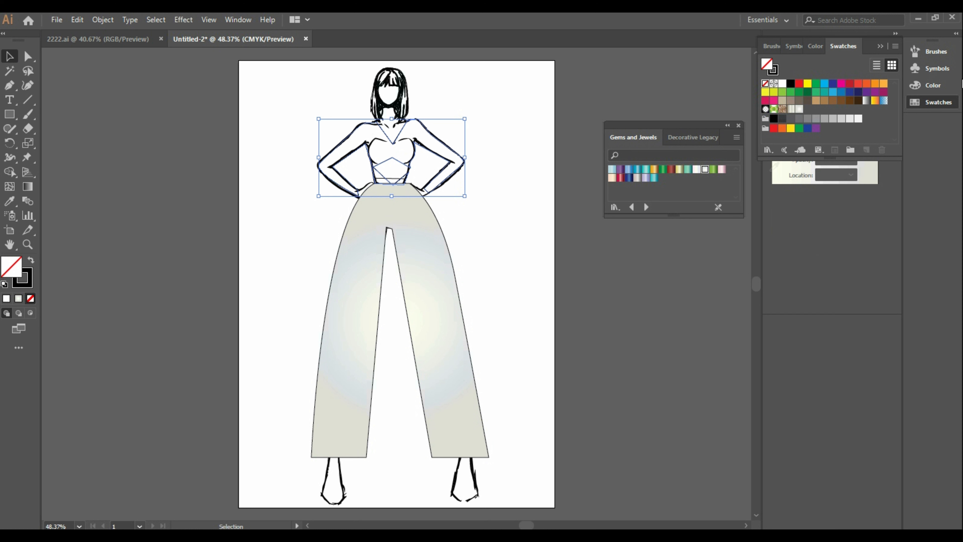
{"action": "left_click", "coordinate": [773, 118]}
{"action": "left_click", "coordinate": [546, 275]}
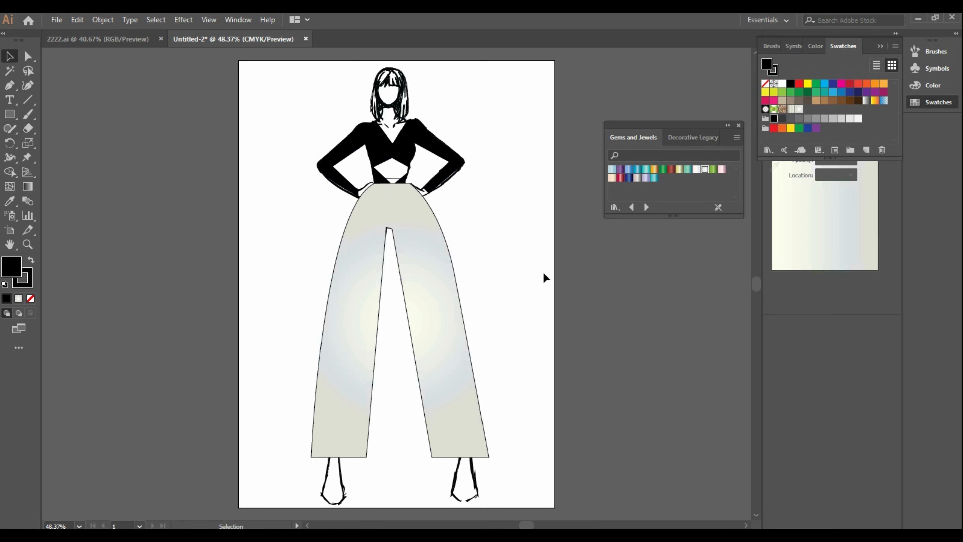
Open the stroke settings for the black top and set its outline weight to 1 pt
{"action": "left_click", "coordinate": [438, 178]}
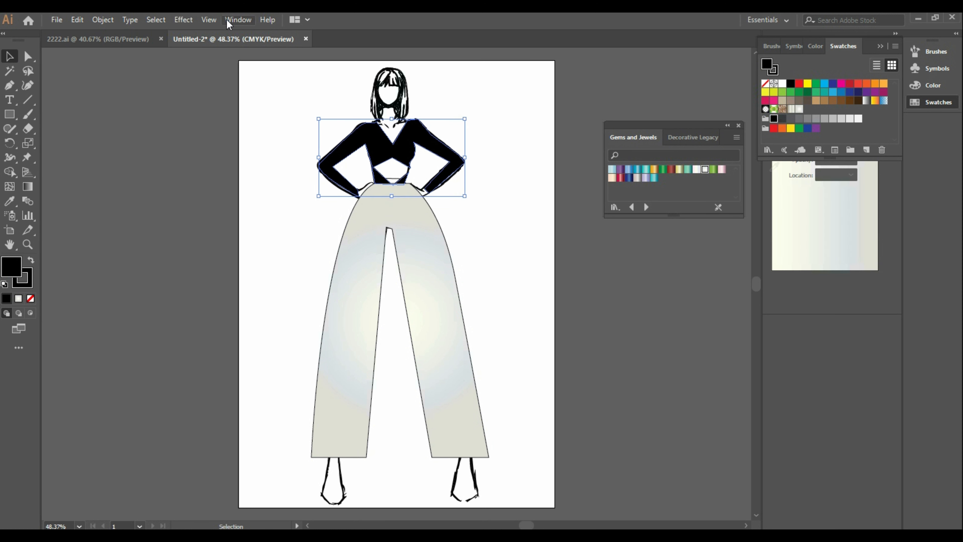
{"action": "left_click", "coordinate": [238, 19]}
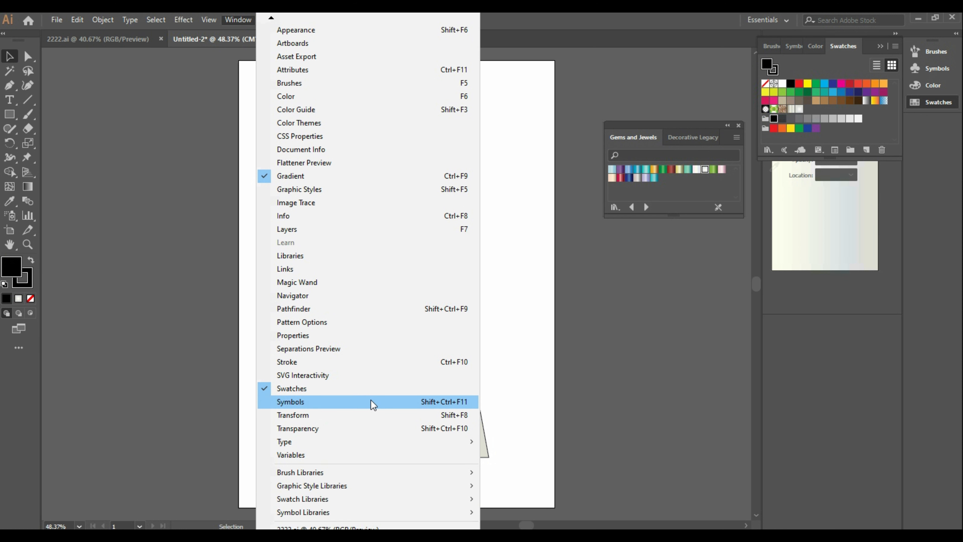
{"action": "left_click", "coordinate": [354, 363]}
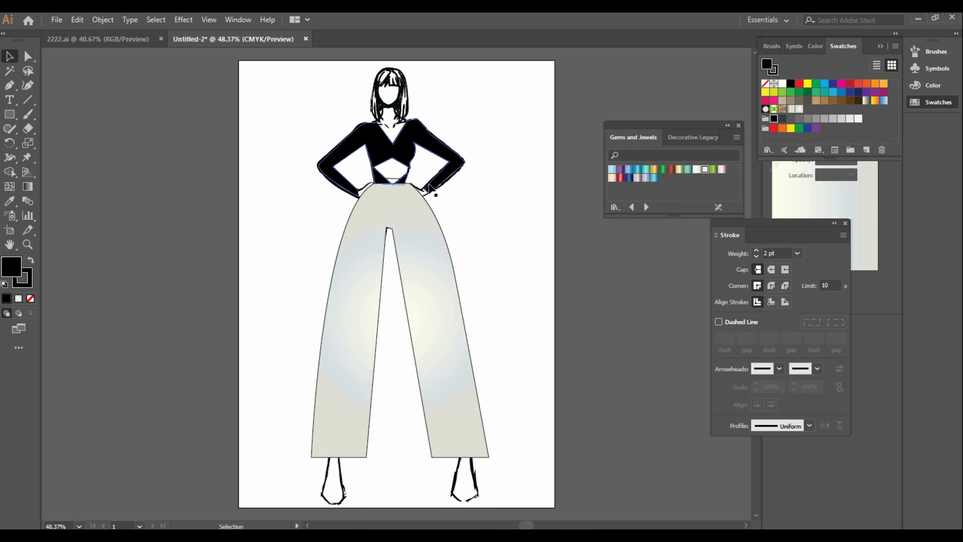
{"action": "left_click", "coordinate": [757, 250]}
{"action": "left_click", "coordinate": [757, 255]}
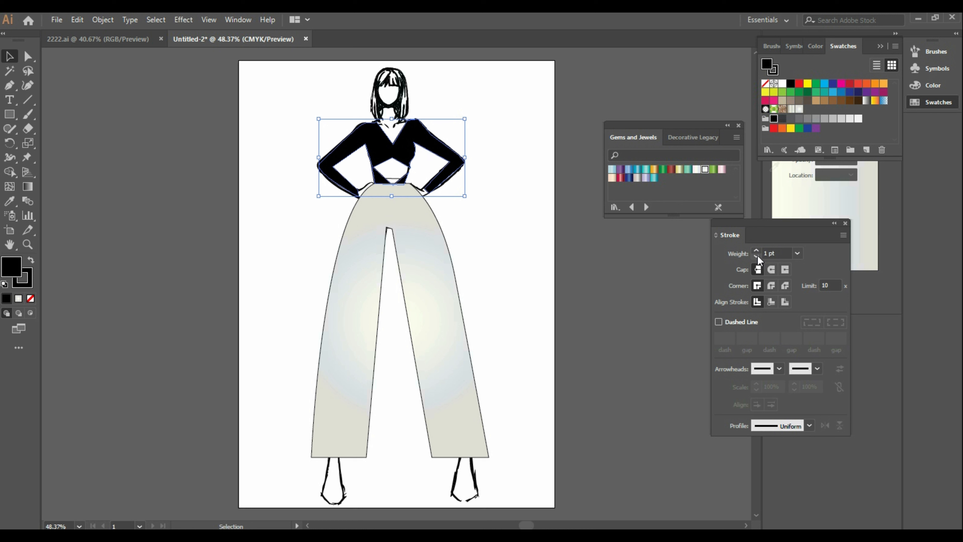
{"action": "left_click", "coordinate": [520, 298]}
Fill the narrow waistband shape with the pale cream-to-grey gradient from the Gems and Jewels library
{"action": "left_click", "coordinate": [392, 175]}
{"action": "left_click", "coordinate": [392, 179]}
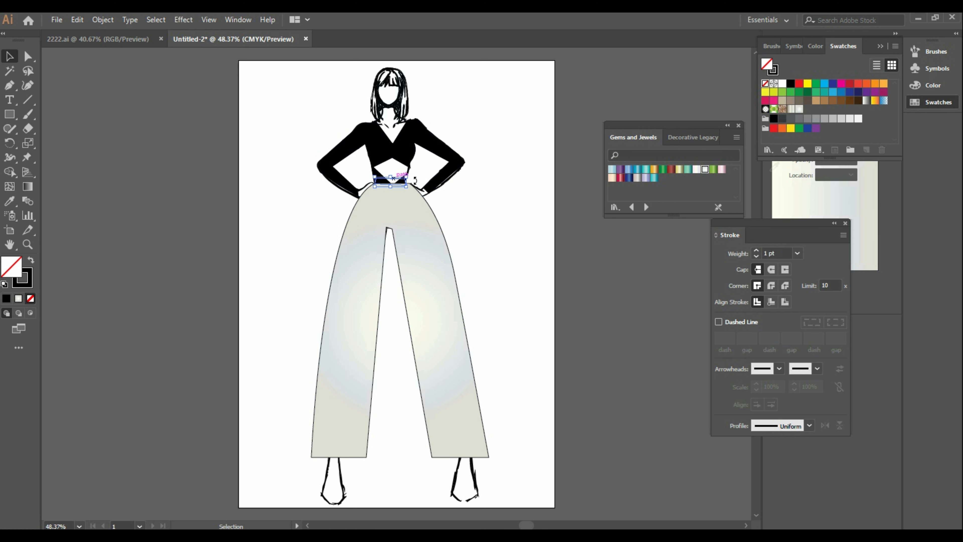
{"action": "left_click", "coordinate": [705, 172]}
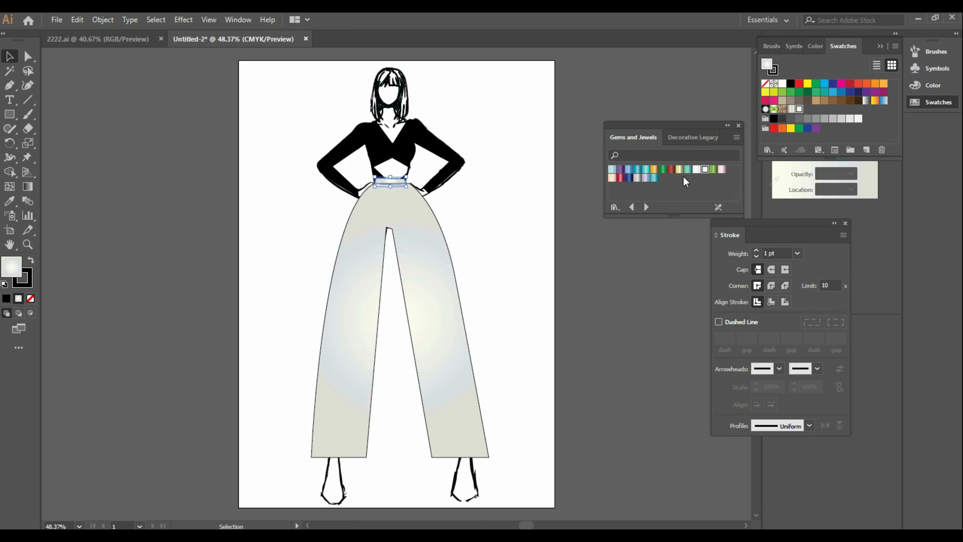
Delete the waistband shape between the top and the trousers and leave nothing selected
{"action": "left_click", "coordinate": [418, 198]}
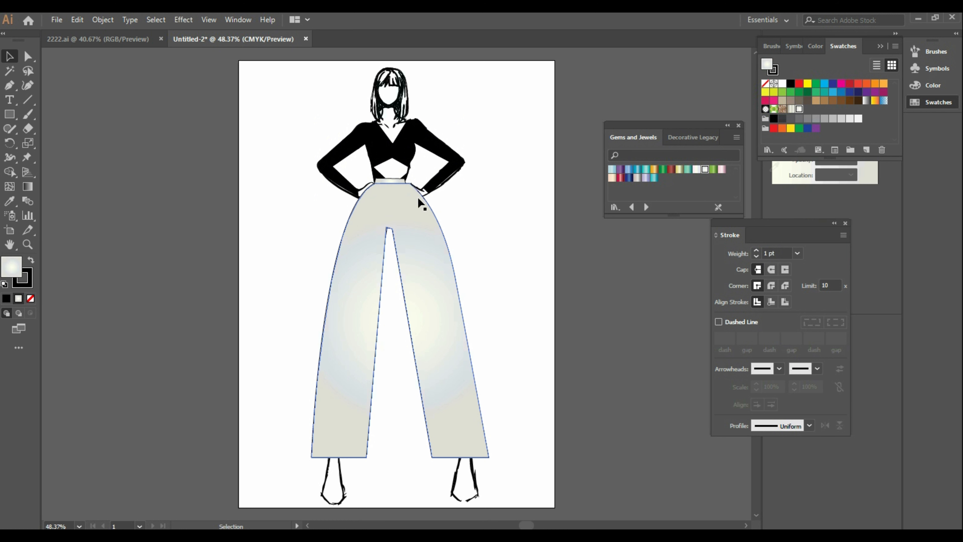
{"action": "left_click", "coordinate": [387, 179]}
{"action": "key", "text": "Delete"}
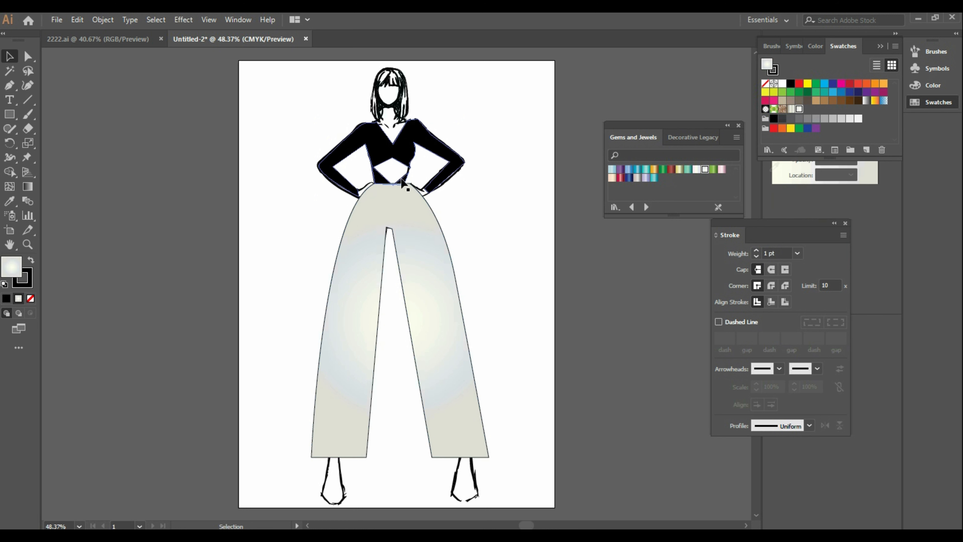
{"action": "left_click", "coordinate": [407, 159]}
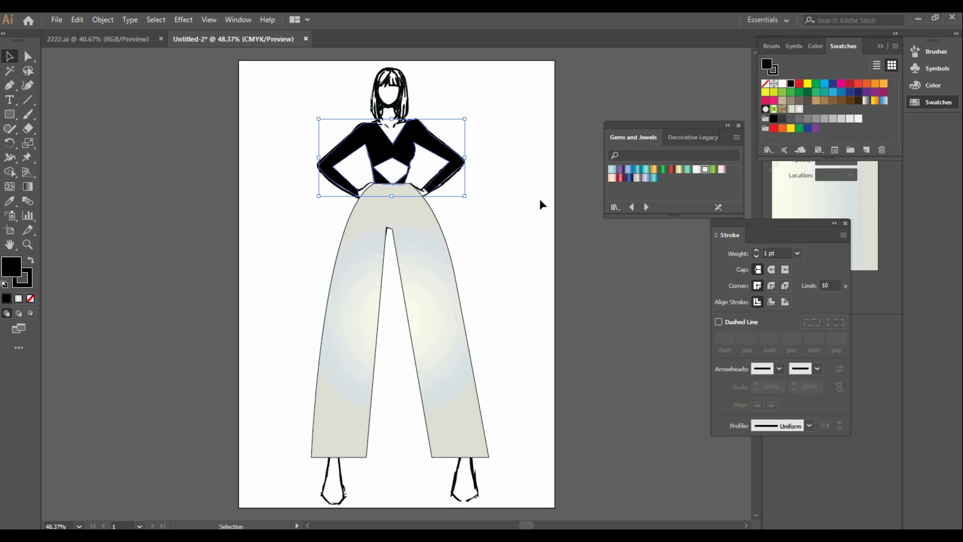
{"action": "left_click", "coordinate": [506, 124]}
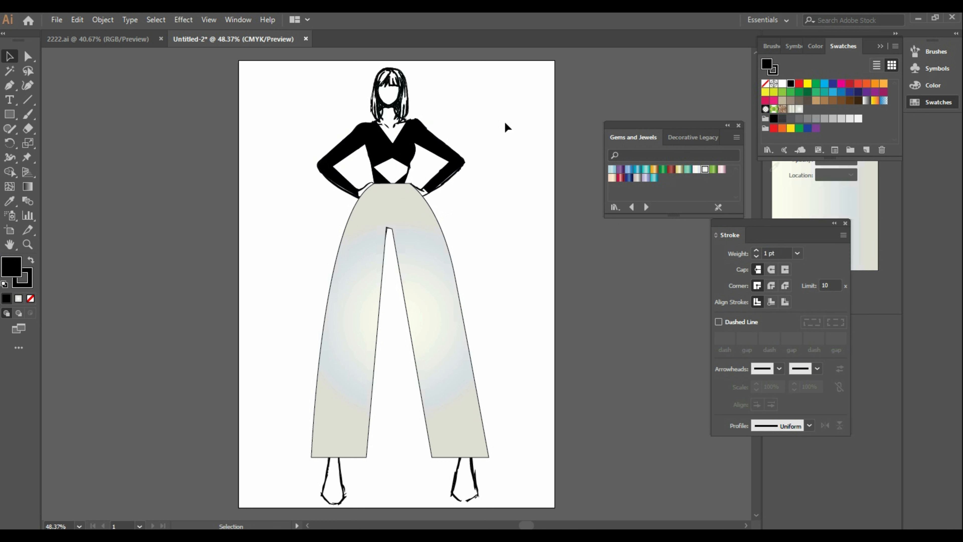
Draw a small black triangle with the Pen tool between the top's right-hand side edge and the centre of the waist
{"action": "left_click", "coordinate": [9, 85]}
{"action": "left_click", "coordinate": [410, 167]}
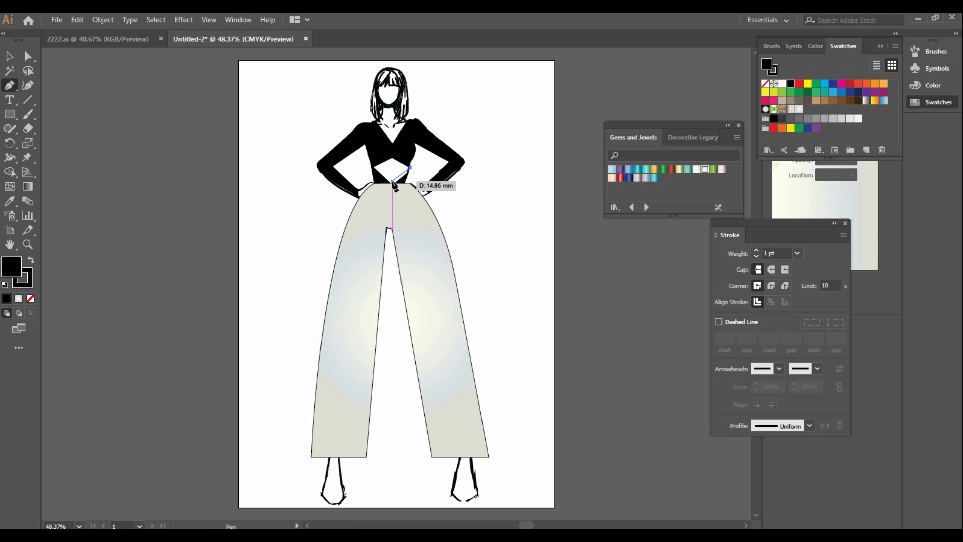
{"action": "left_click", "coordinate": [391, 186]}
{"action": "key", "text": "ctrl+z"}
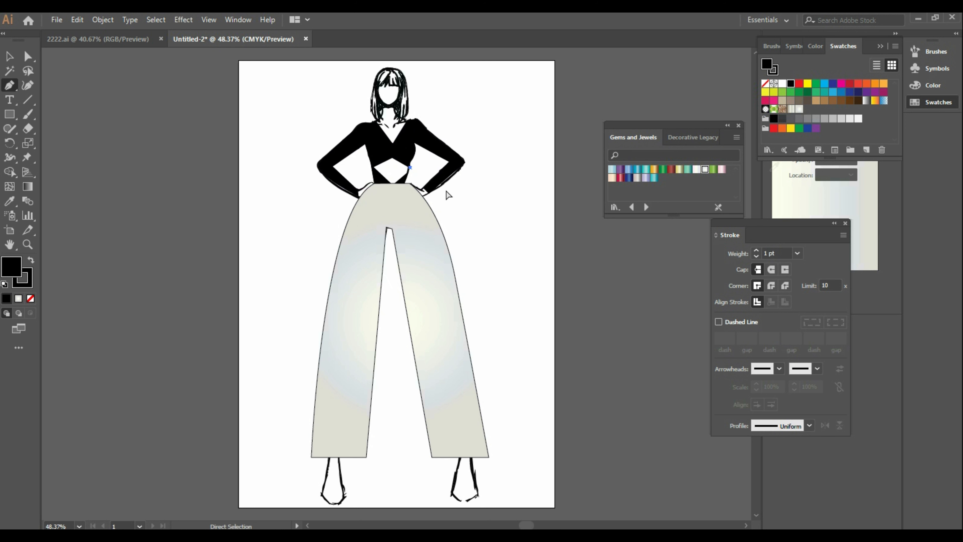
{"action": "left_click", "coordinate": [390, 184]}
{"action": "left_click", "coordinate": [404, 182]}
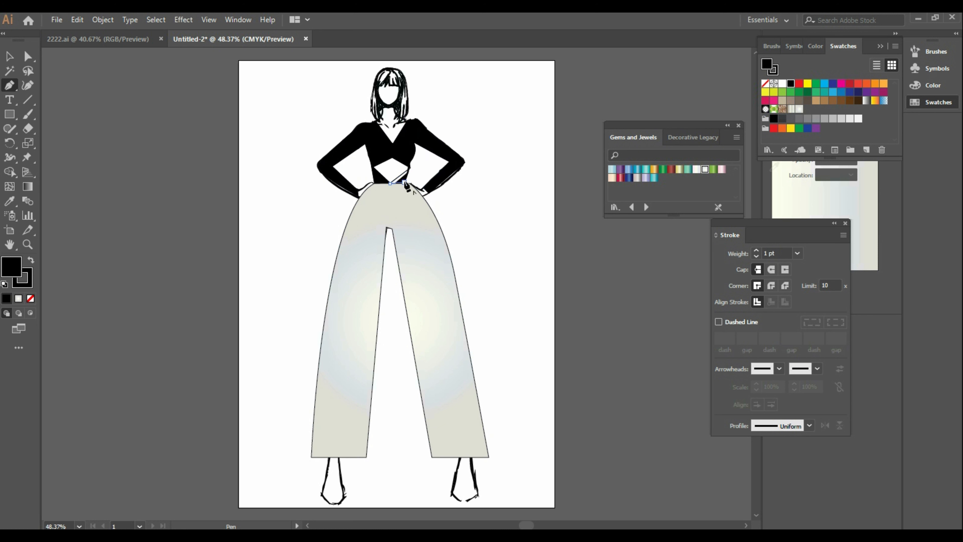
{"action": "left_click", "coordinate": [409, 168]}
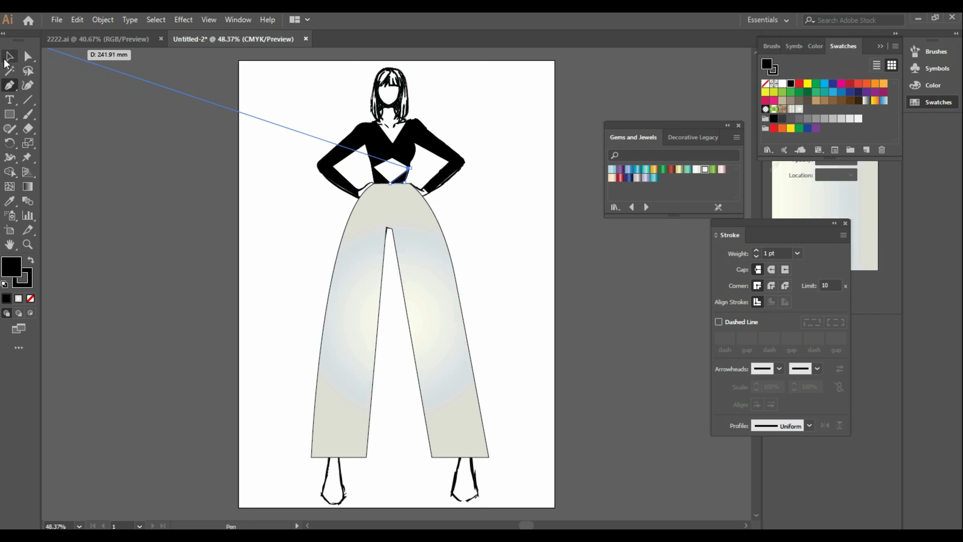
{"action": "key", "text": "v"}
{"action": "left_click", "coordinate": [191, 189]}
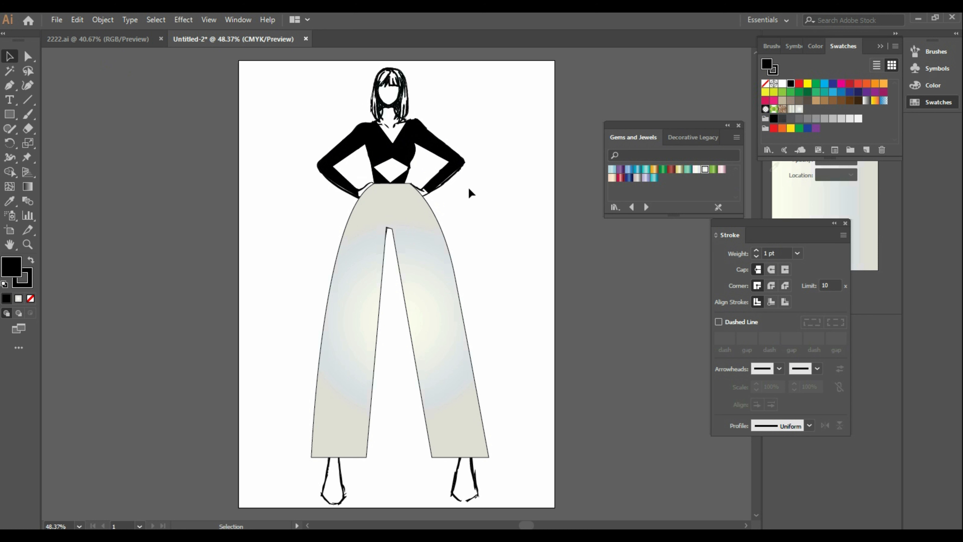
Touch up the right-hand sleeve's edge near the elbow with a Paintbrush stroke
{"action": "left_click", "coordinate": [27, 114]}
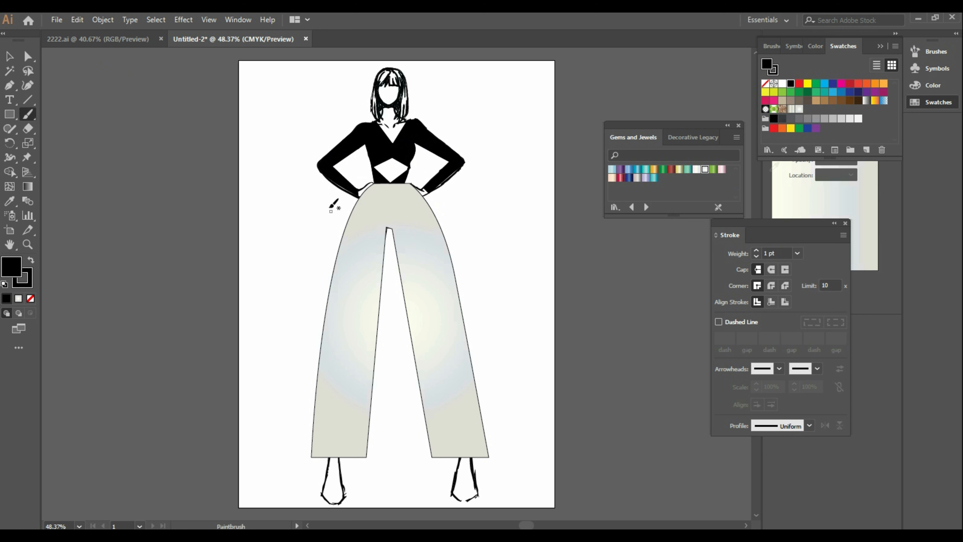
{"action": "left_click_drag", "start_coordinate": [333, 177], "coordinate": [360, 197]}
{"action": "key", "text": "ctrl+z"}
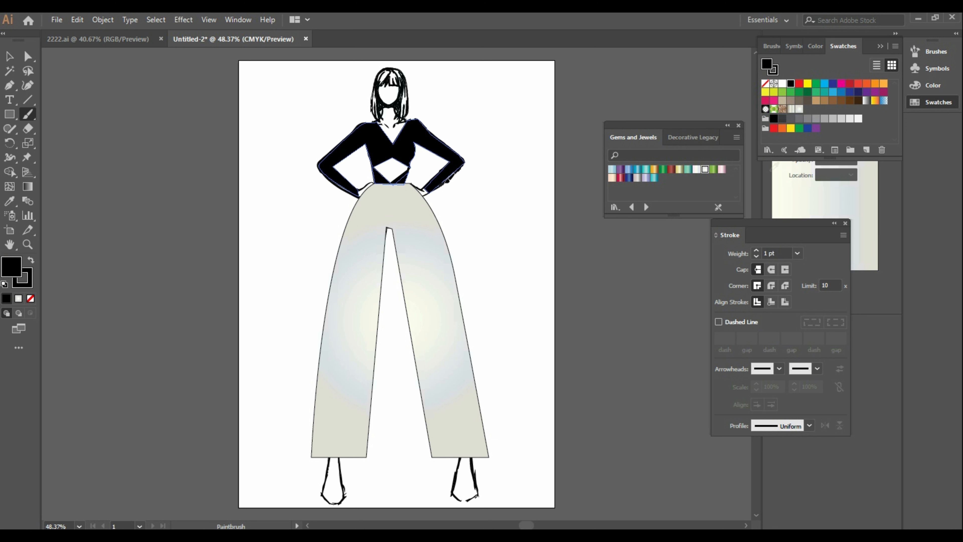
{"action": "left_click_drag", "start_coordinate": [441, 178], "coordinate": [467, 170]}
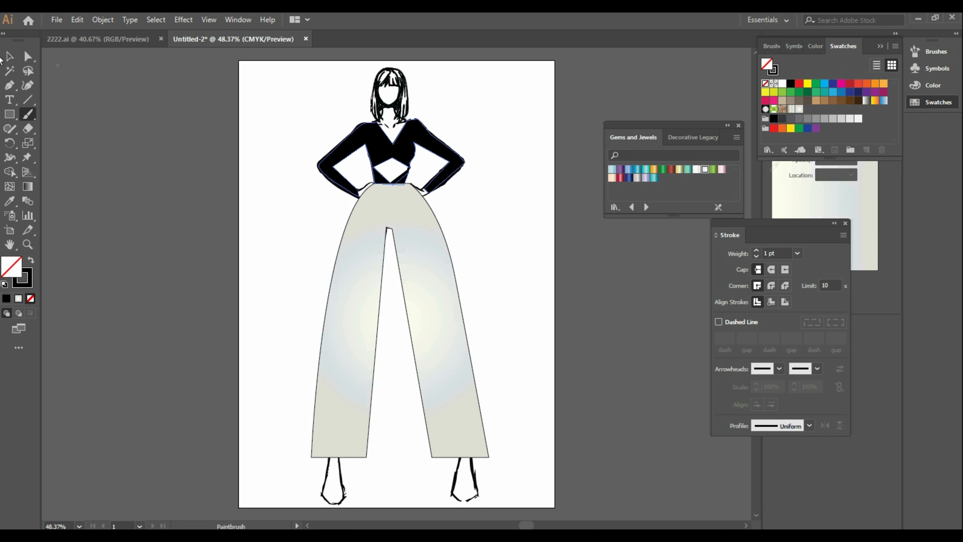
Select the black top and open the Arrows_Special brush library
{"action": "key", "text": "v"}
{"action": "left_click", "coordinate": [112, 125]}
{"action": "left_click", "coordinate": [385, 181]}
{"action": "left_click", "coordinate": [385, 182]}
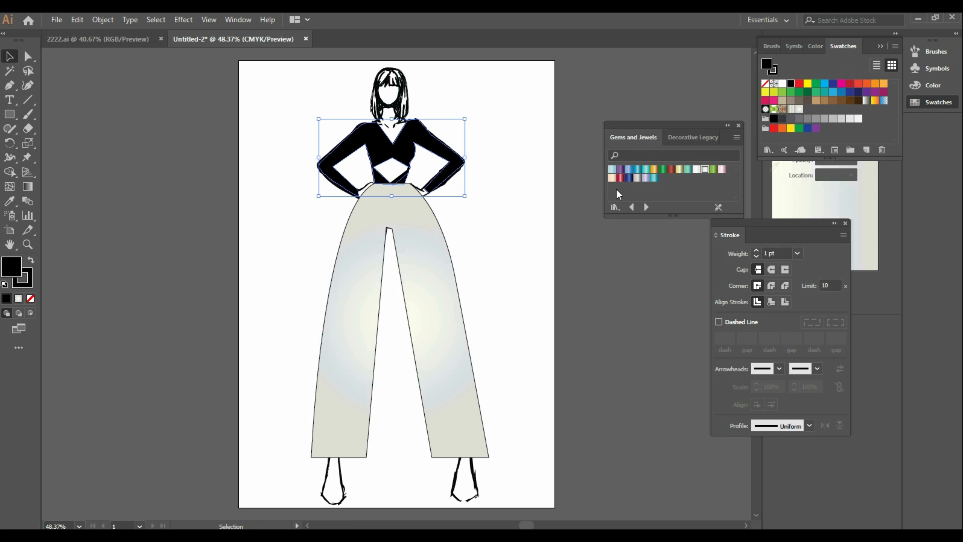
{"action": "left_click", "coordinate": [774, 46]}
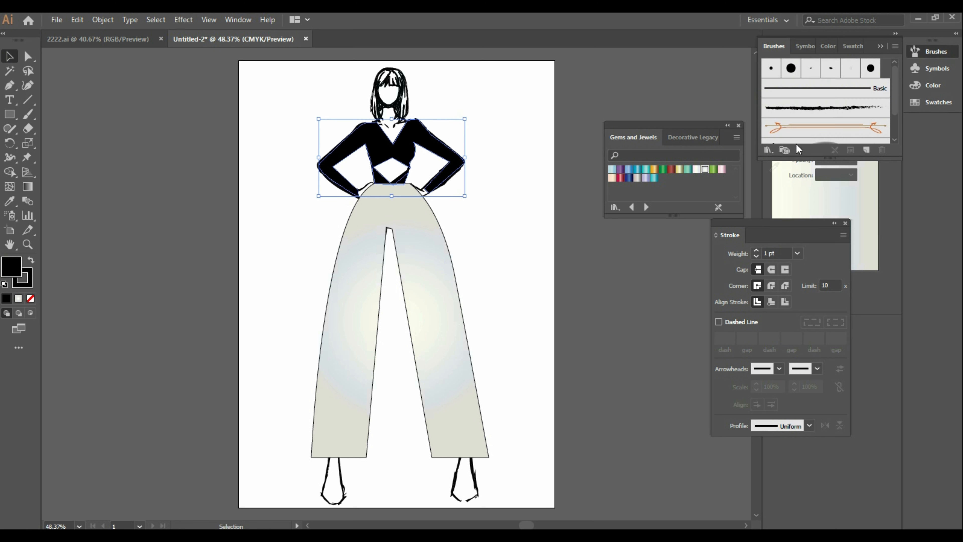
{"action": "left_click", "coordinate": [767, 150]}
{"action": "mouse_move", "coordinate": [817, 182]}
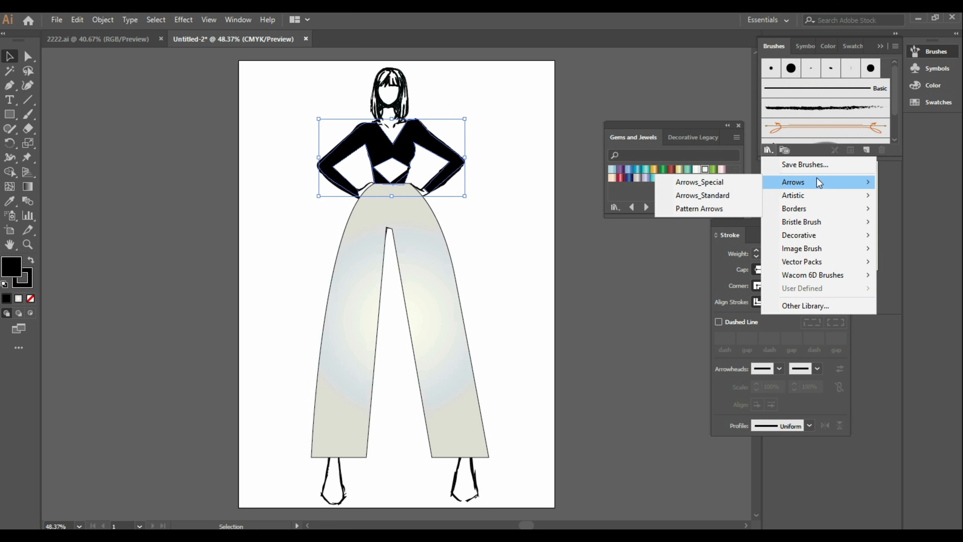
{"action": "left_click", "coordinate": [721, 183]}
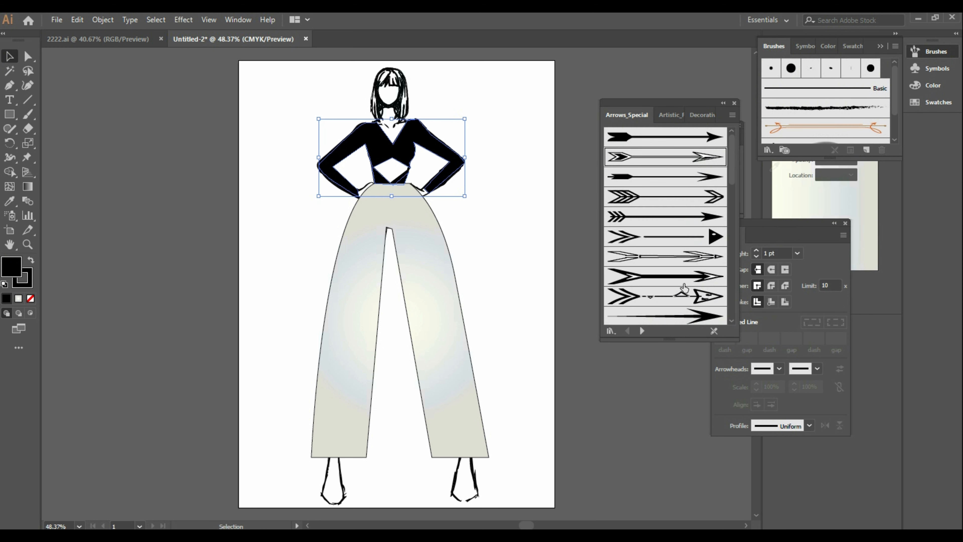
Try the thin hollow arrow brush on the black top's outline, and replace it with the library's second arrow brush
{"action": "left_click", "coordinate": [680, 260]}
{"action": "left_click", "coordinate": [503, 268]}
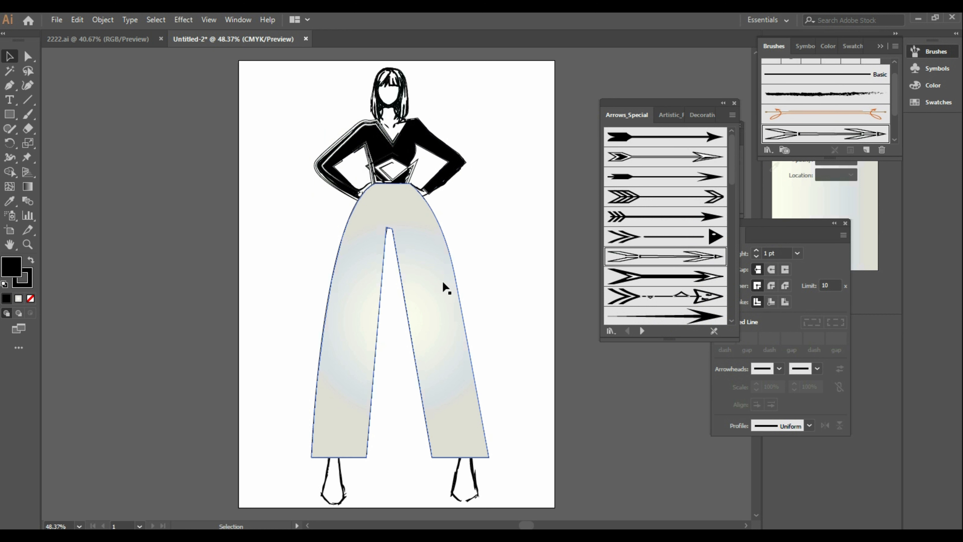
{"action": "left_click", "coordinate": [436, 163]}
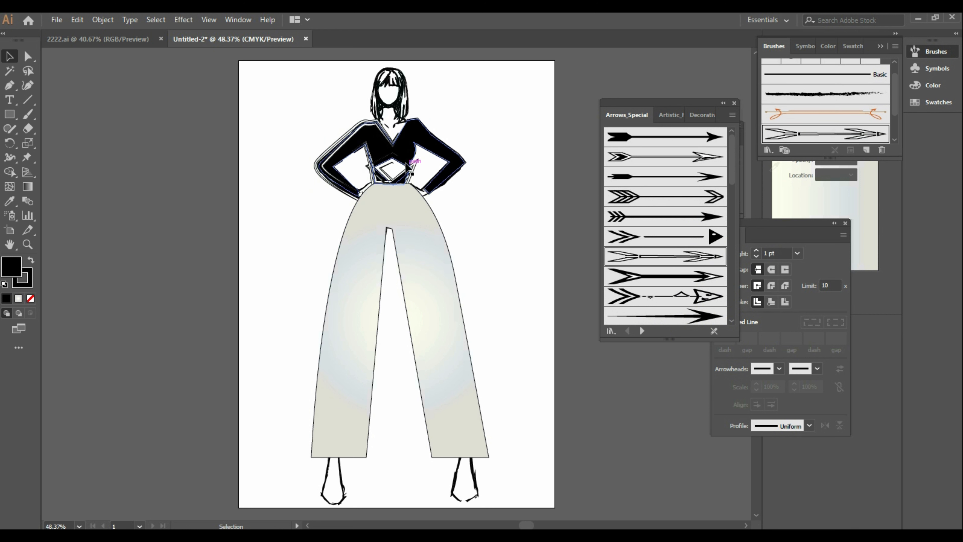
{"action": "left_click", "coordinate": [683, 161]}
{"action": "left_click", "coordinate": [470, 228]}
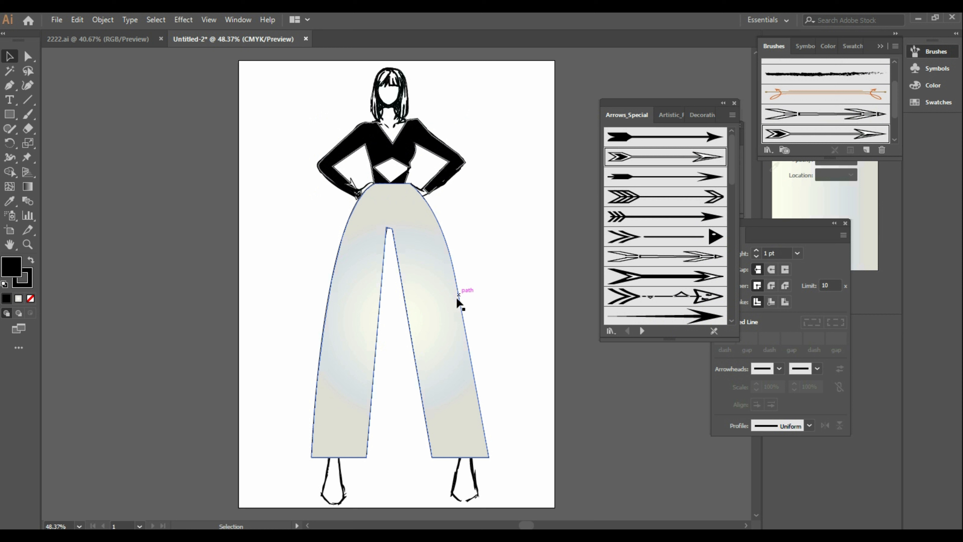
Outline the gradient trousers with the thin hollow arrow brush from Arrows_Special
{"action": "left_click", "coordinate": [400, 289]}
{"action": "left_click", "coordinate": [683, 158]}
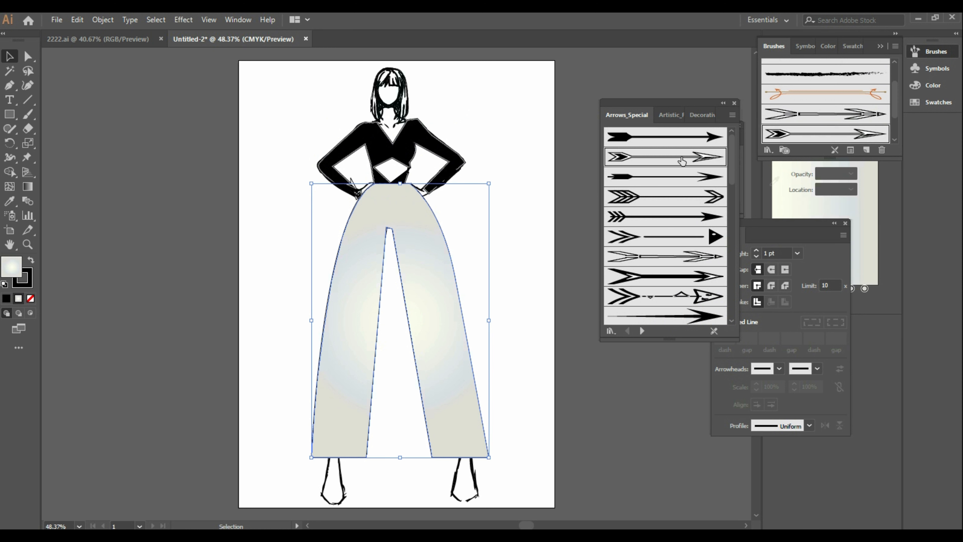
{"action": "left_click", "coordinate": [667, 261]}
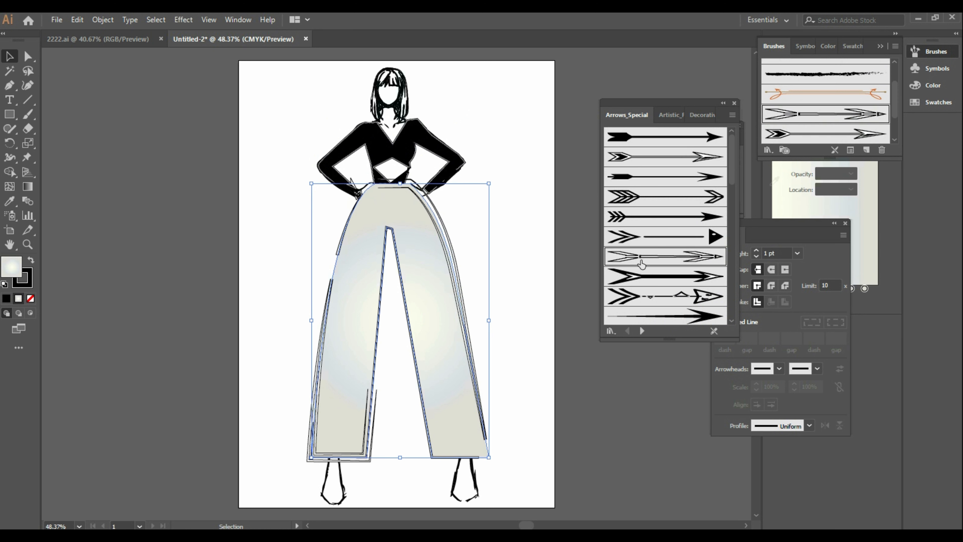
{"action": "left_click", "coordinate": [531, 269]}
Delete the wide flared trousers from the figure
{"action": "left_click", "coordinate": [432, 299]}
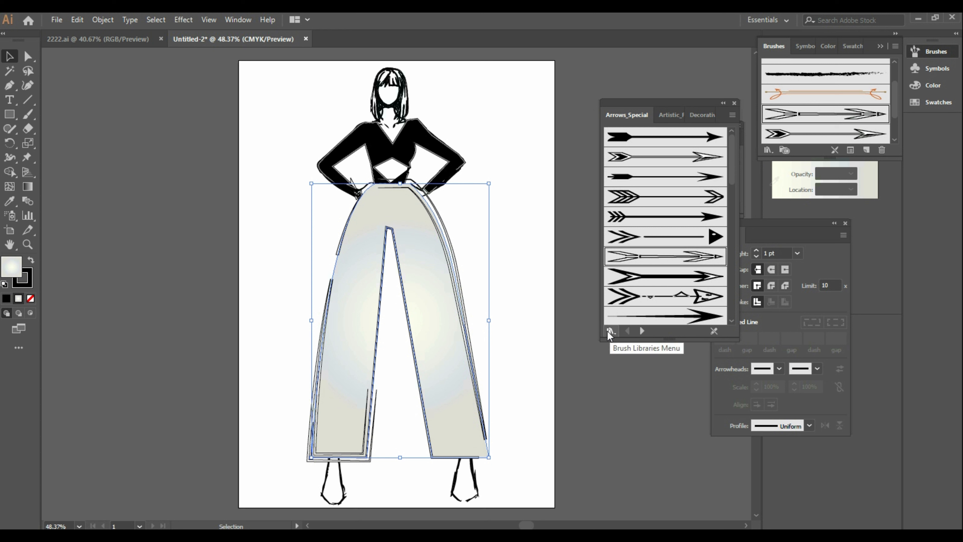
{"action": "key", "text": "Delete"}
Draw a short flared skirt with a curved hem below the black top with the Pen tool, outlined with the thin hollow arrow brush
{"action": "left_click", "coordinate": [10, 85]}
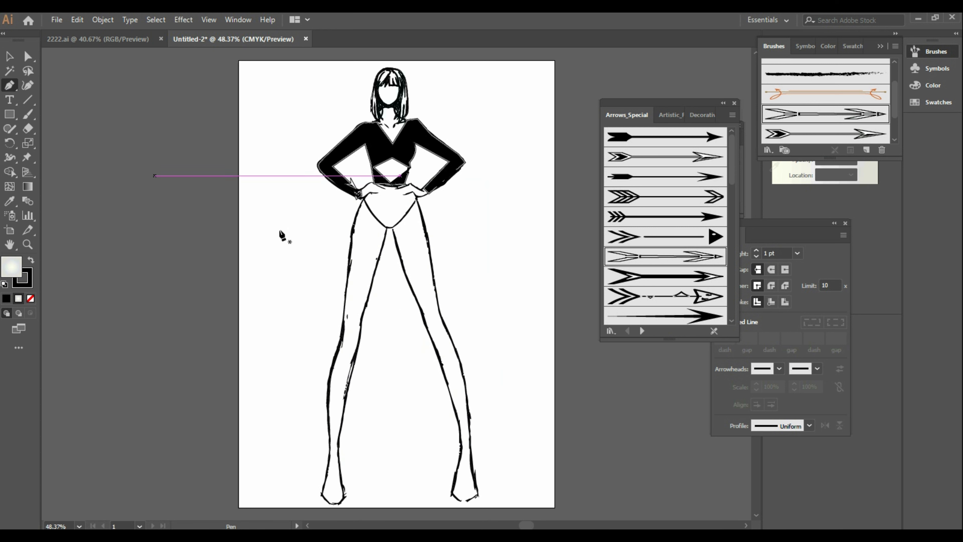
{"action": "left_click", "coordinate": [370, 178]}
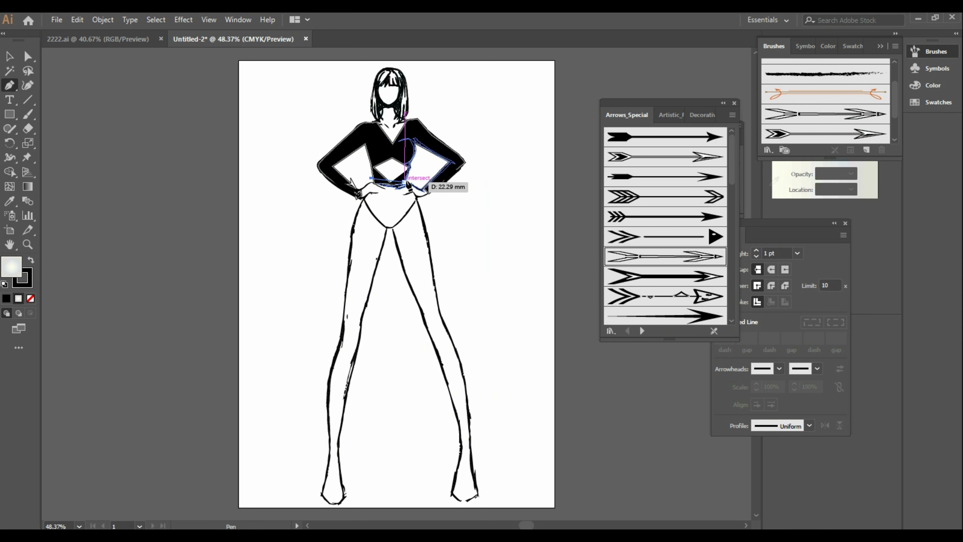
{"action": "left_click", "coordinate": [404, 183]}
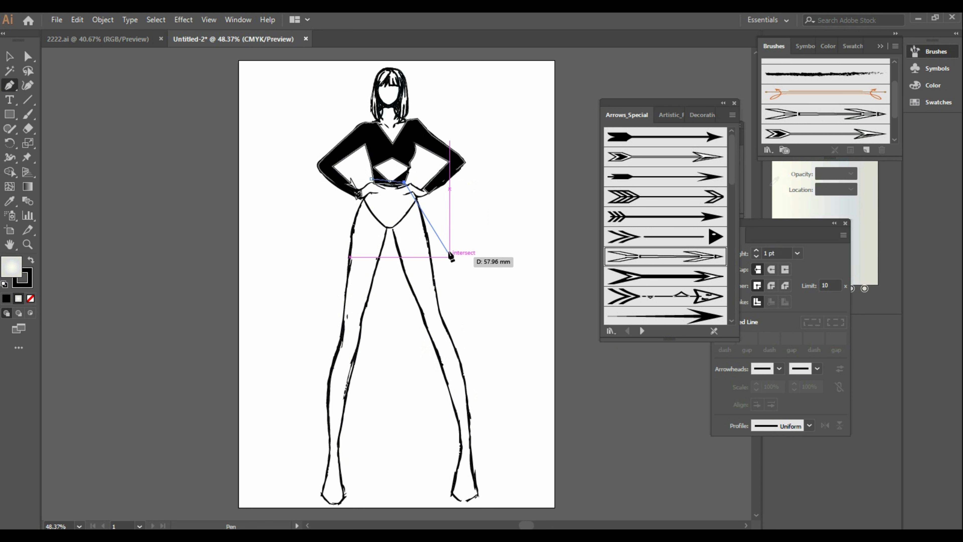
{"action": "left_click_drag", "start_coordinate": [446, 244], "coordinate": [460, 297]}
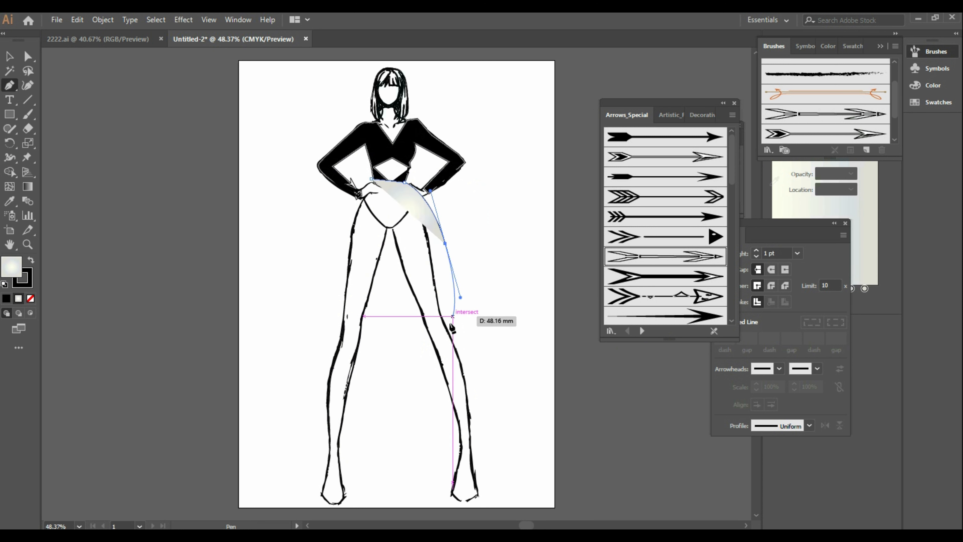
{"action": "left_click", "coordinate": [452, 281]}
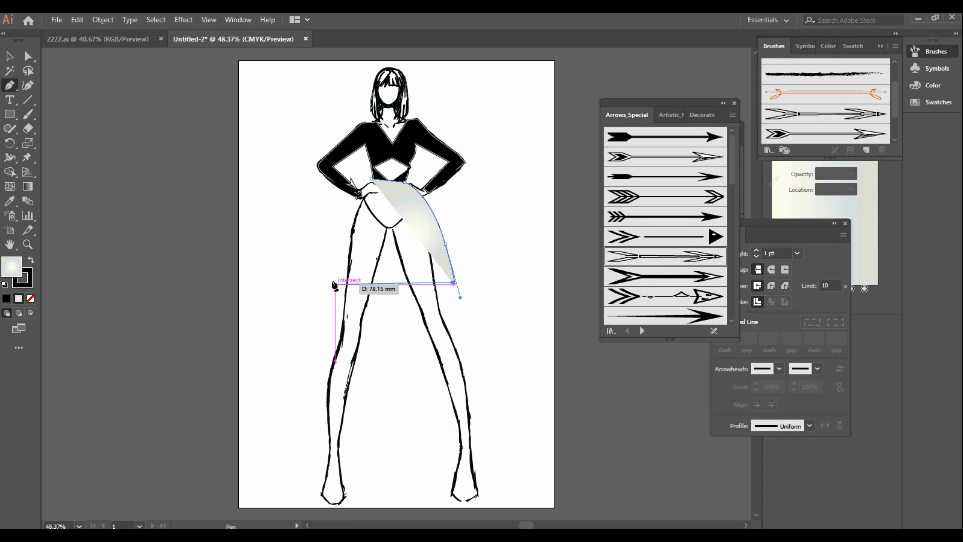
{"action": "left_click_drag", "start_coordinate": [330, 279], "coordinate": [248, 255]}
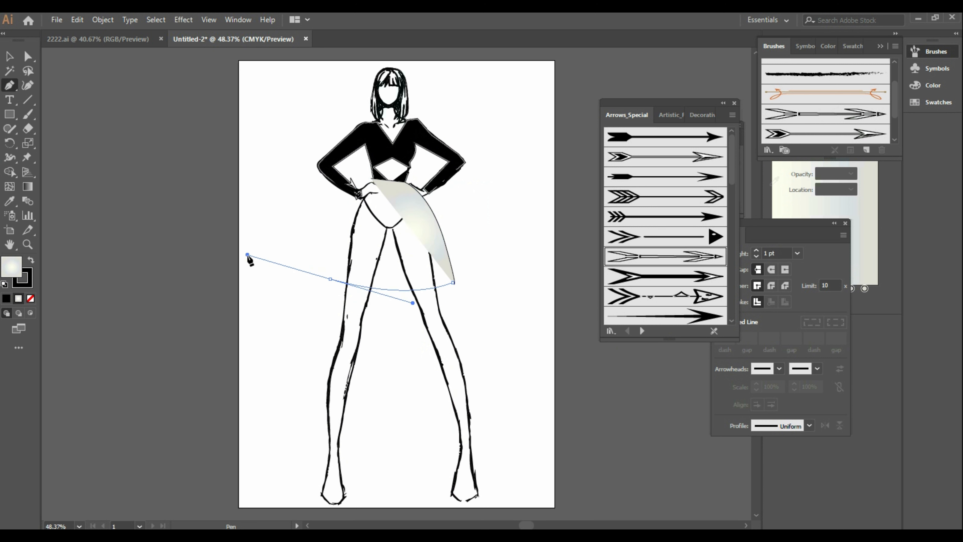
{"action": "left_click", "coordinate": [330, 279]}
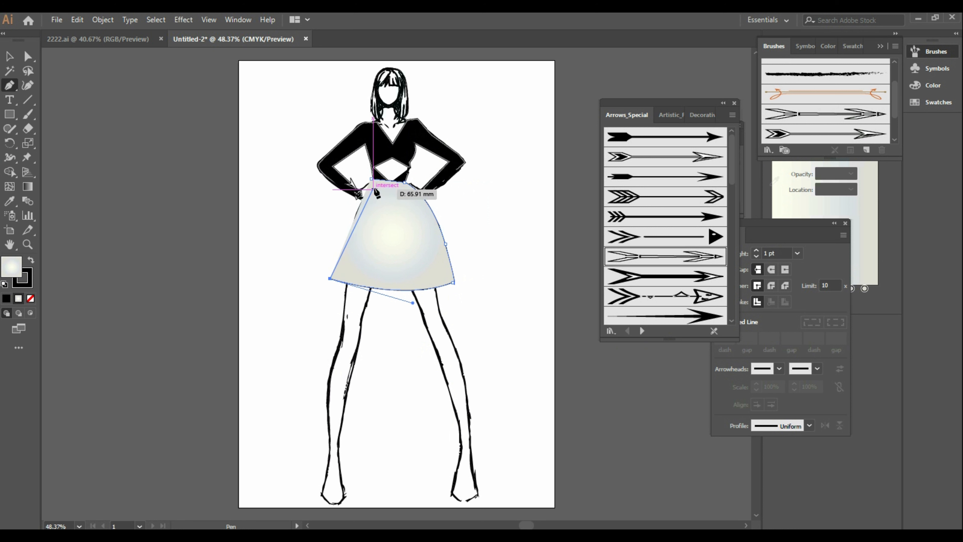
{"action": "left_click_drag", "start_coordinate": [371, 179], "coordinate": [404, 158]}
{"action": "left_click", "coordinate": [11, 58]}
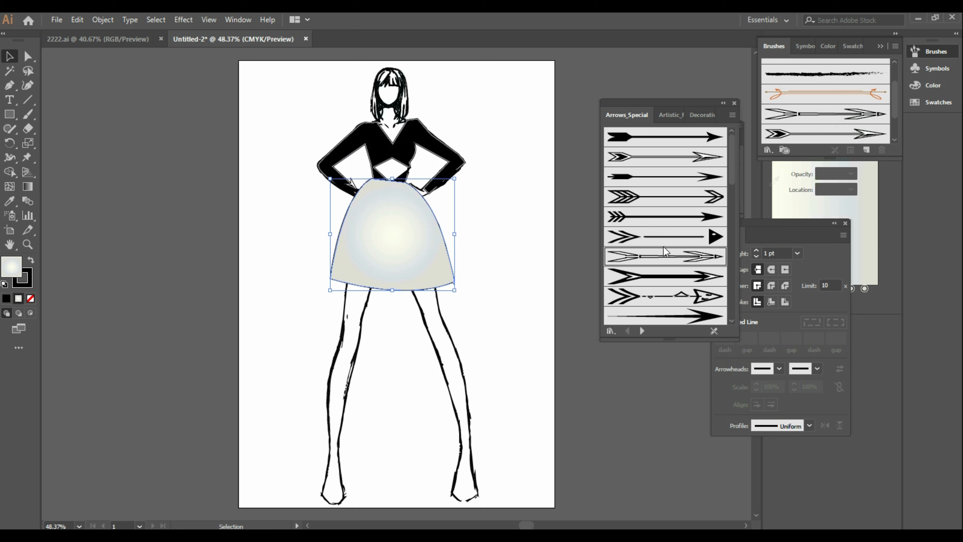
{"action": "left_click", "coordinate": [646, 263]}
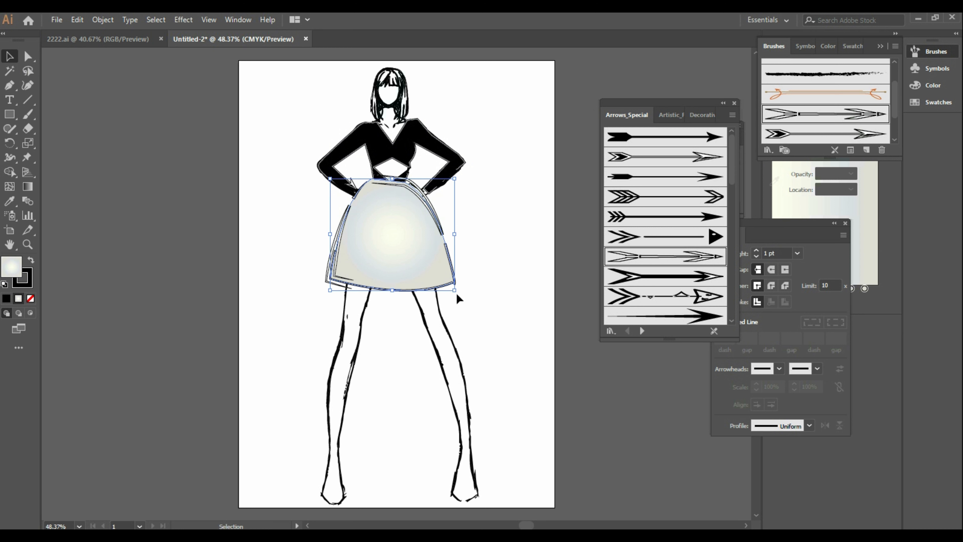
Rotate the skirt slightly counter-clockwise and narrow it from both sides to fit the figure's waist and hips
{"action": "mouse_move", "coordinate": [459, 299]}
{"action": "left_mouse_down"}
{"action": "mouse_move", "coordinate": [493, 279]}
{"action": "mouse_move", "coordinate": [510, 306]}
{"action": "mouse_move", "coordinate": [475, 281]}
{"action": "mouse_move", "coordinate": [479, 288]}
{"action": "left_mouse_up"}
{"action": "left_click", "coordinate": [484, 302]}
{"action": "left_click", "coordinate": [415, 266]}
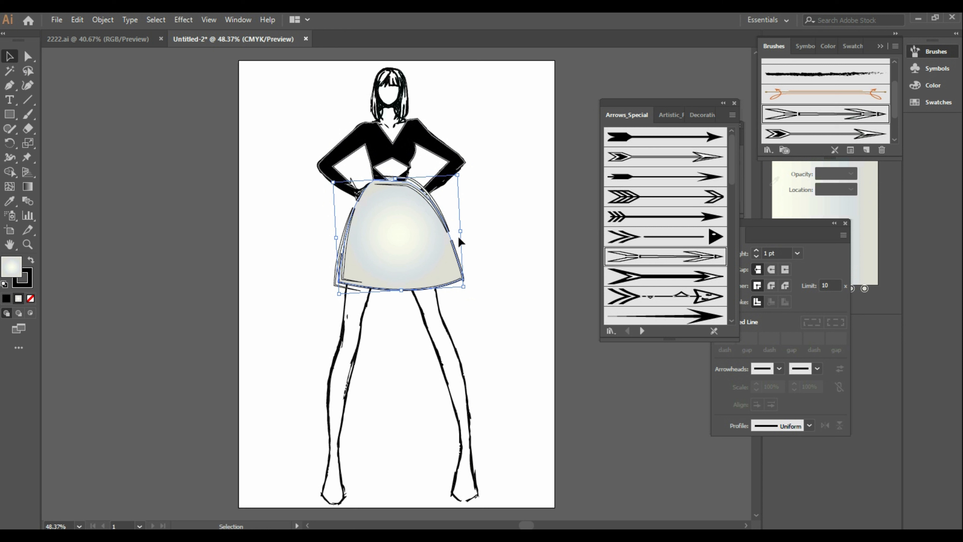
{"action": "left_click_drag", "start_coordinate": [464, 235], "coordinate": [451, 230]}
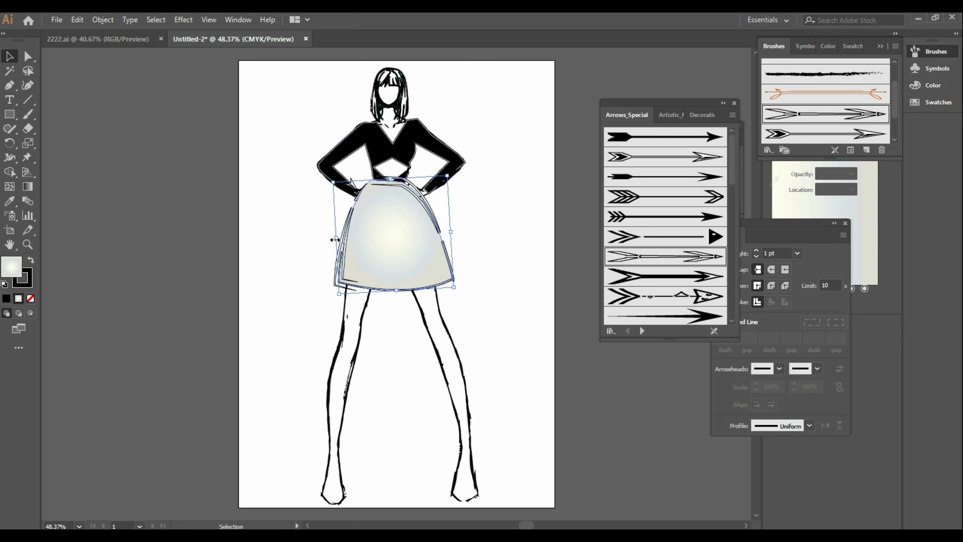
{"action": "mouse_move", "coordinate": [336, 237]}
{"action": "left_mouse_down"}
{"action": "mouse_move", "coordinate": [326, 236]}
{"action": "mouse_move", "coordinate": [339, 237]}
{"action": "left_mouse_up"}
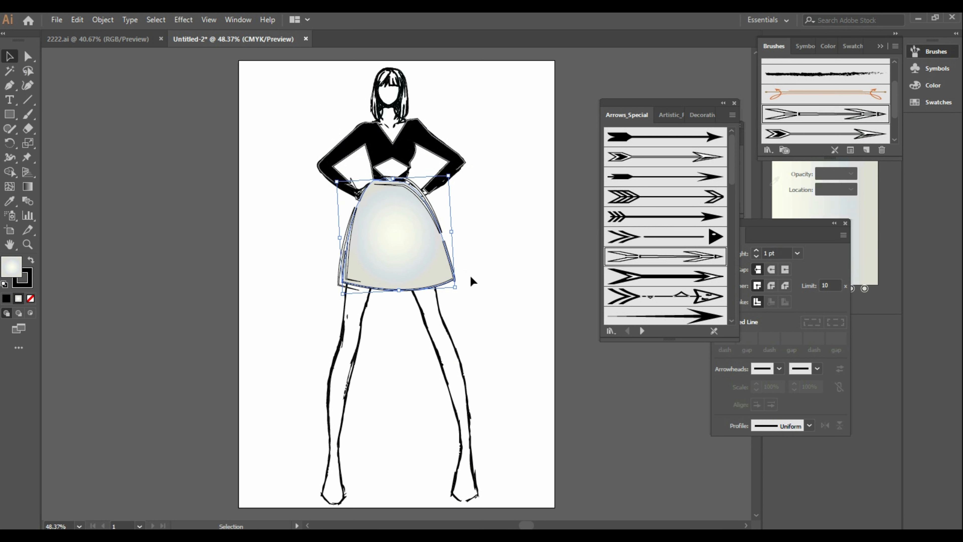
{"action": "left_click", "coordinate": [495, 279]}
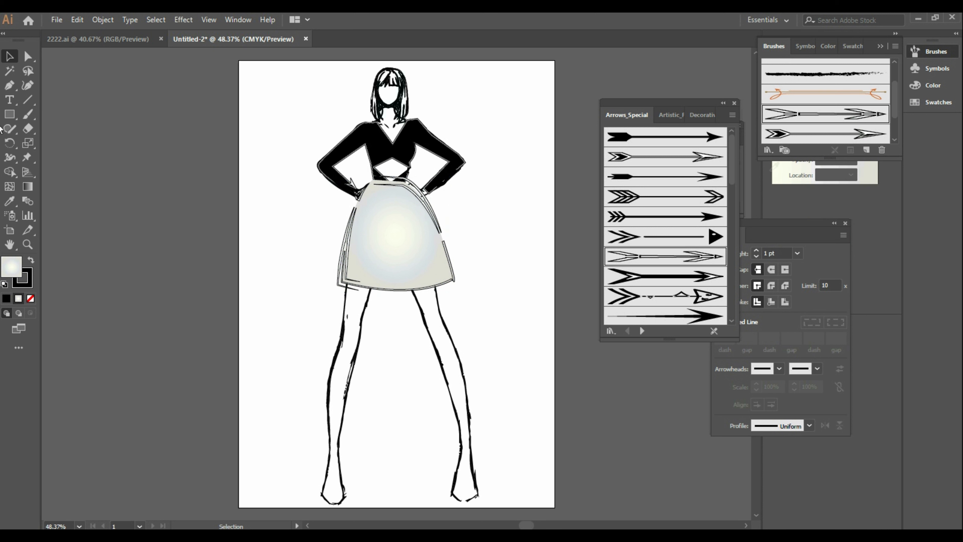
Draw a rectangle covering the whole artboard in the pale gradient and send it to the back behind the figure
{"action": "left_click", "coordinate": [9, 115]}
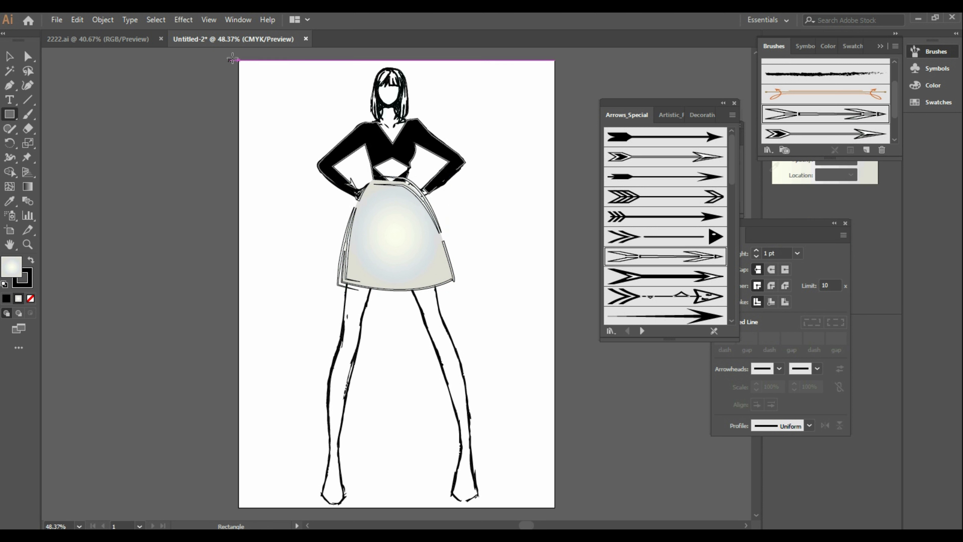
{"action": "left_click_drag", "start_coordinate": [237, 60], "coordinate": [554, 442]}
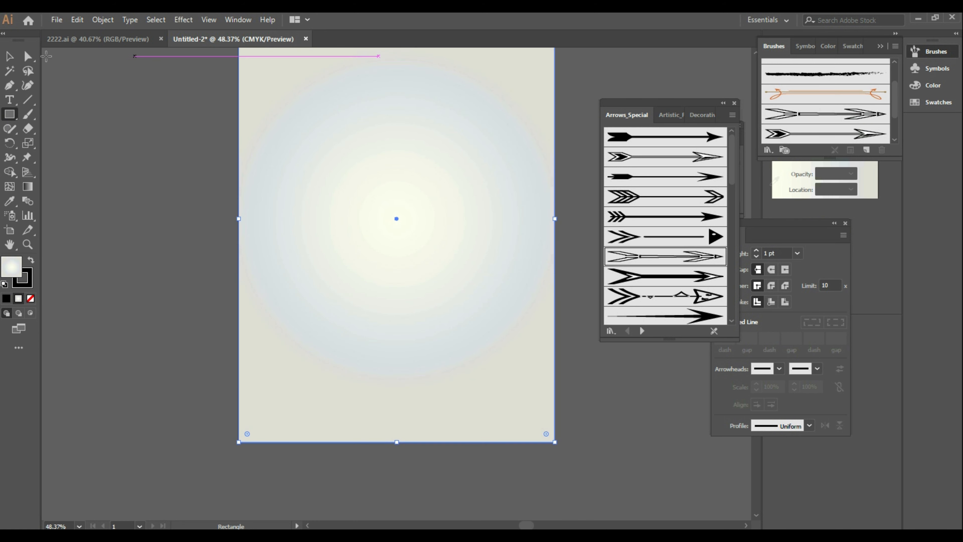
{"action": "key", "text": "v"}
{"action": "right_click", "coordinate": [296, 140]}
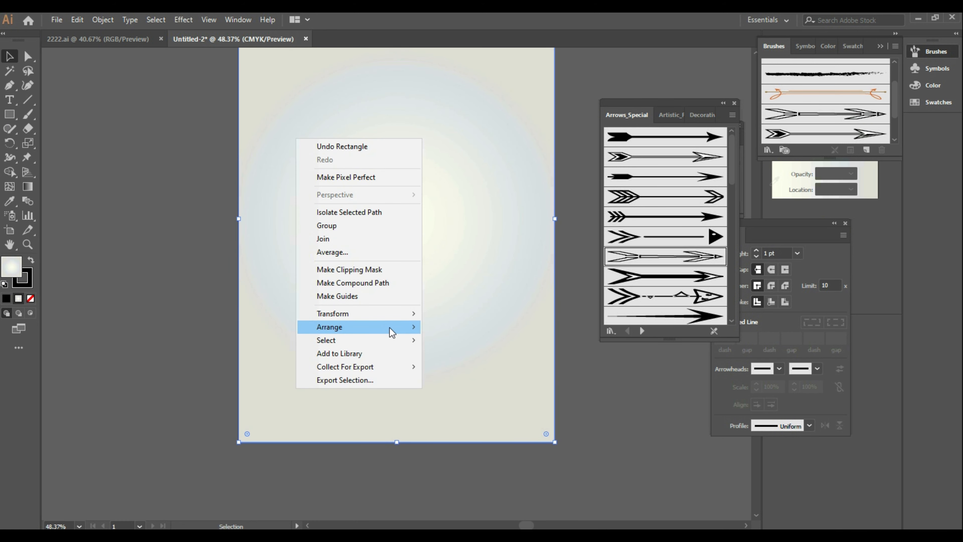
{"action": "mouse_move", "coordinate": [389, 327]}
{"action": "left_click", "coordinate": [474, 367]}
{"action": "scroll", "coordinate": [569, 282], "scroll_direction": "up", "scroll_amount": 2}
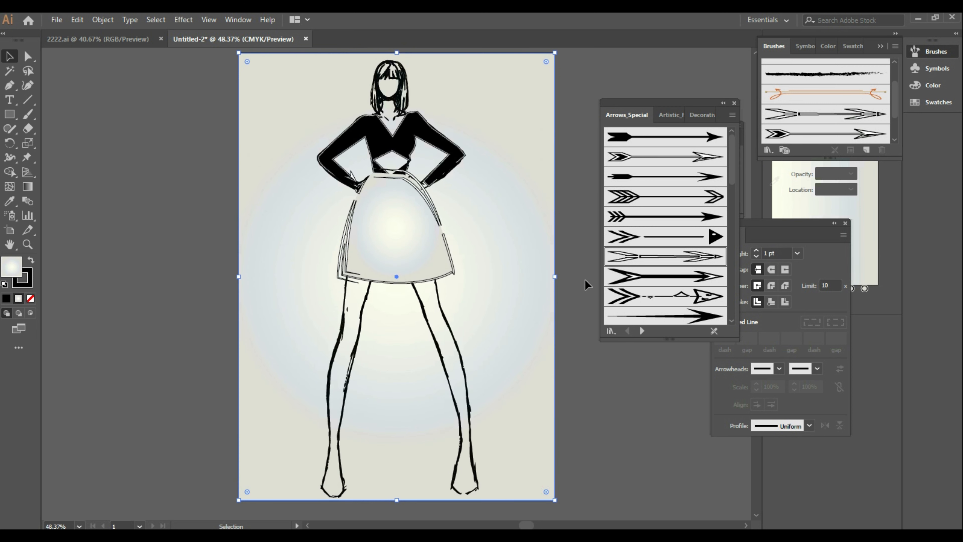
Fill the skirt with the pale-pink-to-mauve gradient from the Gems and Jewels swatch library and deselect it
{"action": "left_click", "coordinate": [427, 262]}
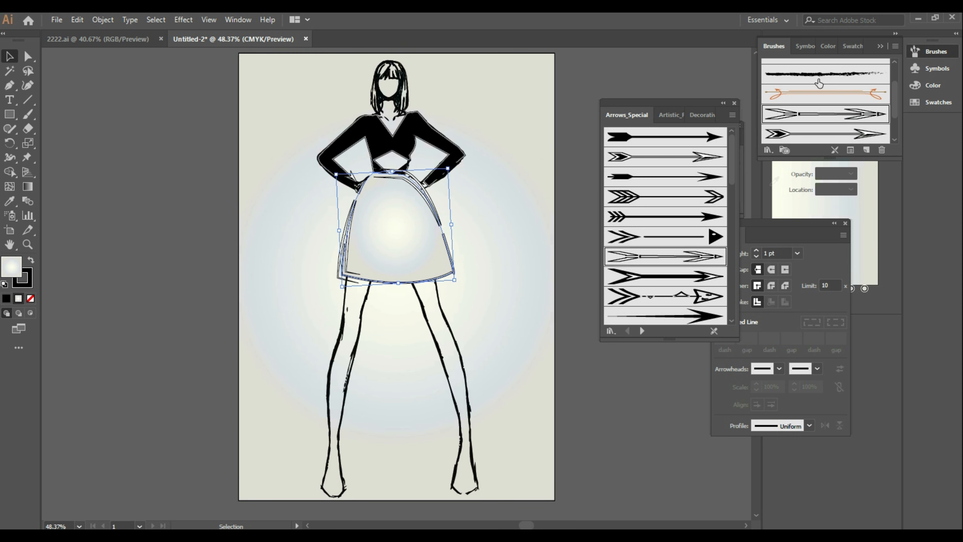
{"action": "left_click", "coordinate": [854, 46]}
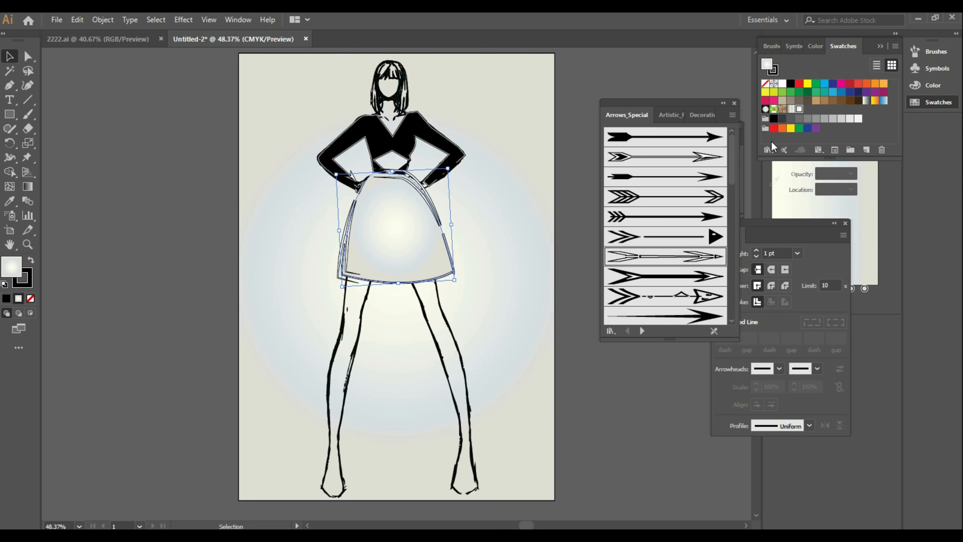
{"action": "left_click", "coordinate": [770, 148]}
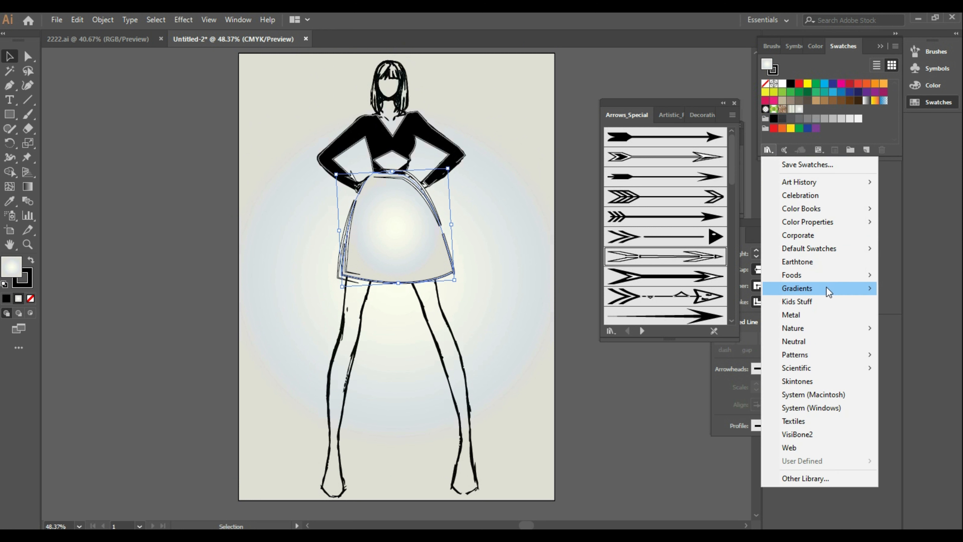
{"action": "mouse_move", "coordinate": [826, 287]}
{"action": "left_click", "coordinate": [712, 379]}
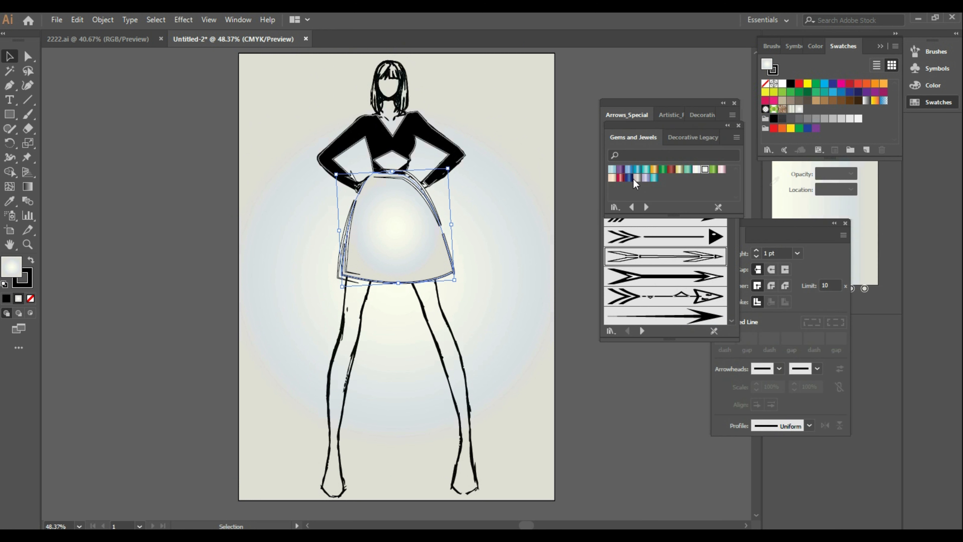
{"action": "left_click", "coordinate": [721, 171]}
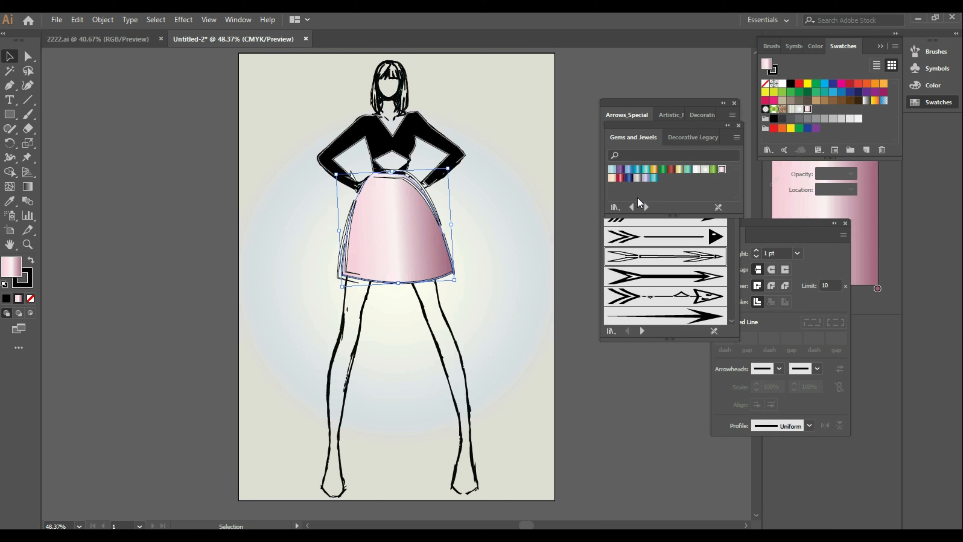
{"action": "left_click", "coordinate": [586, 224]}
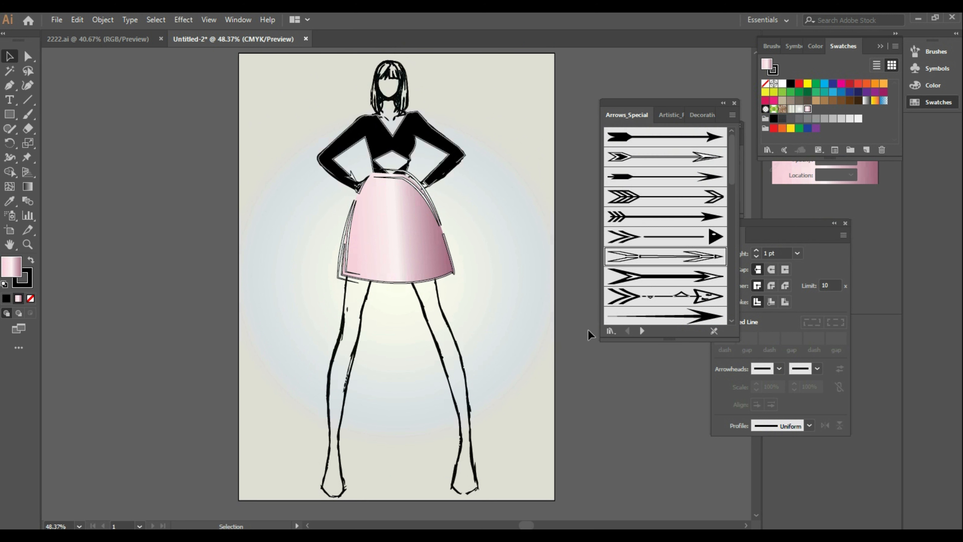
Fill the background rectangle with the black leafy-branch flower pattern on white from the Nature_Foliage pattern swatch library
{"action": "left_click", "coordinate": [538, 321]}
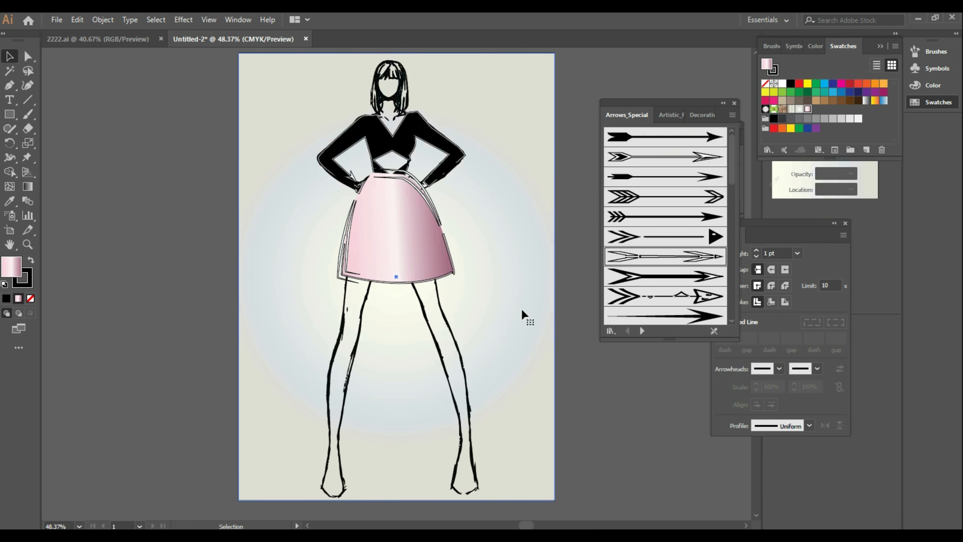
{"action": "left_click", "coordinate": [770, 151]}
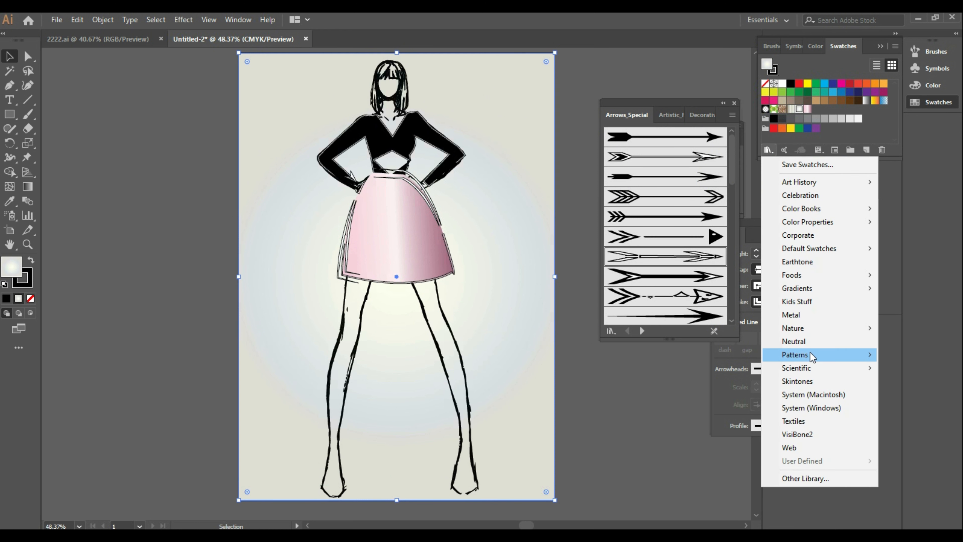
{"action": "mouse_move", "coordinate": [811, 355]}
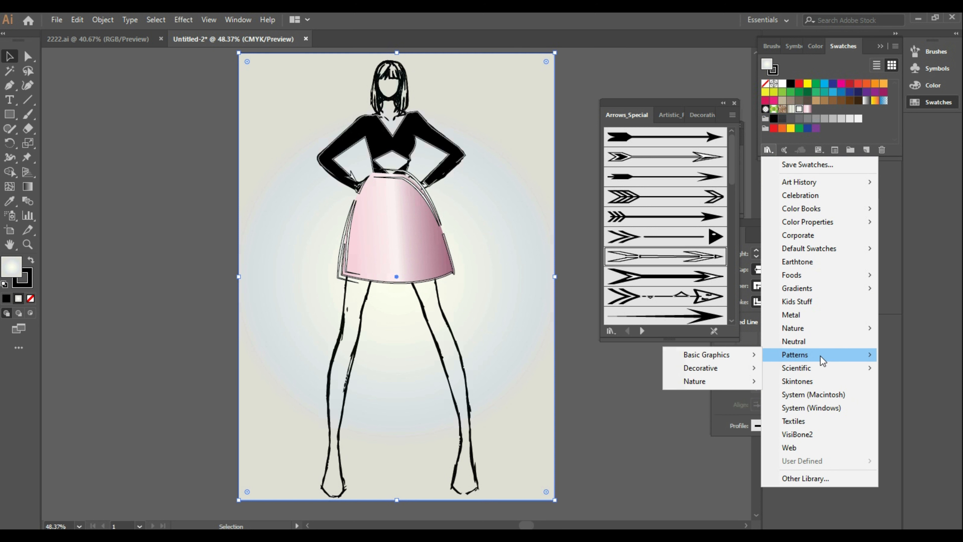
{"action": "mouse_move", "coordinate": [713, 386]}
{"action": "left_click", "coordinate": [800, 394]}
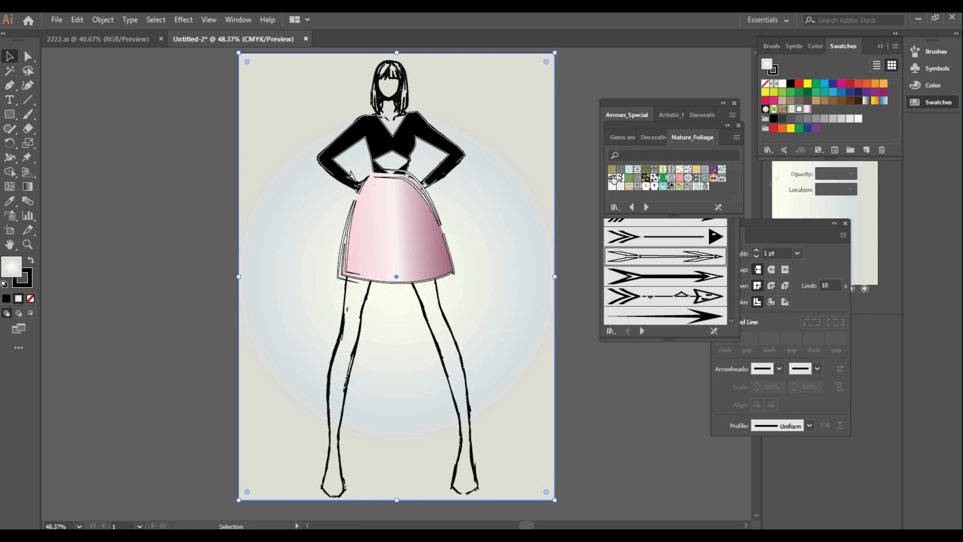
{"action": "left_click", "coordinate": [612, 177]}
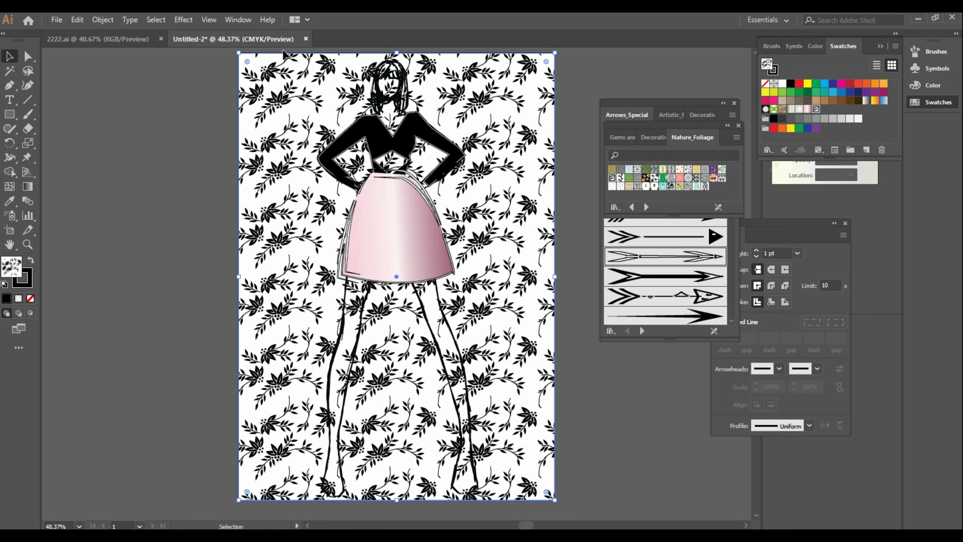
Reduce the patterned background rectangle's opacity to 51% and deselect it
{"action": "left_click", "coordinate": [238, 19]}
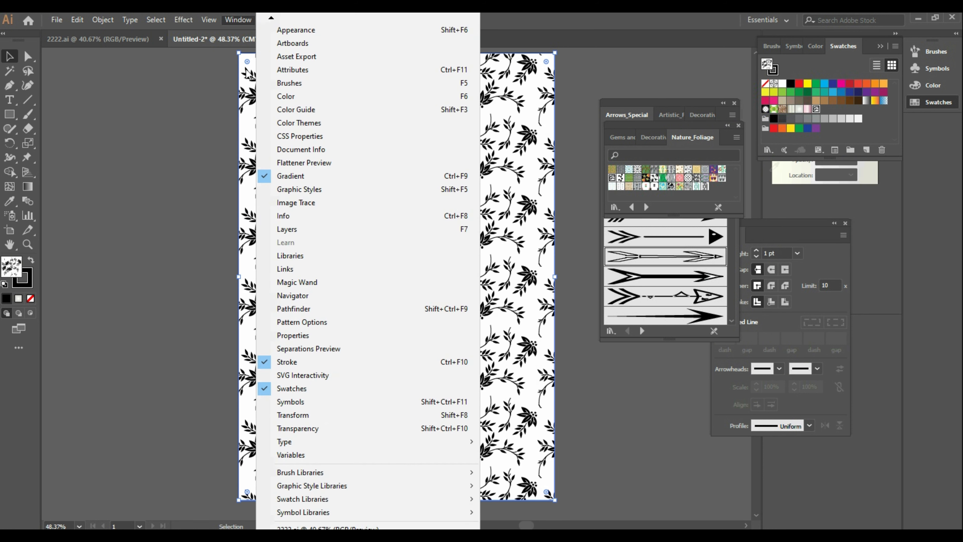
{"action": "left_click", "coordinate": [362, 432]}
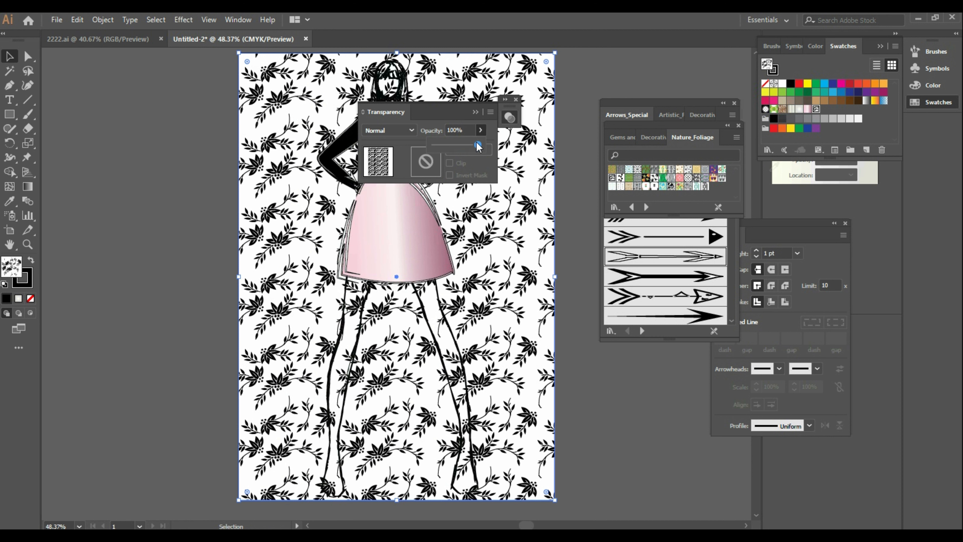
{"action": "left_click_drag", "start_coordinate": [477, 145], "coordinate": [456, 146]}
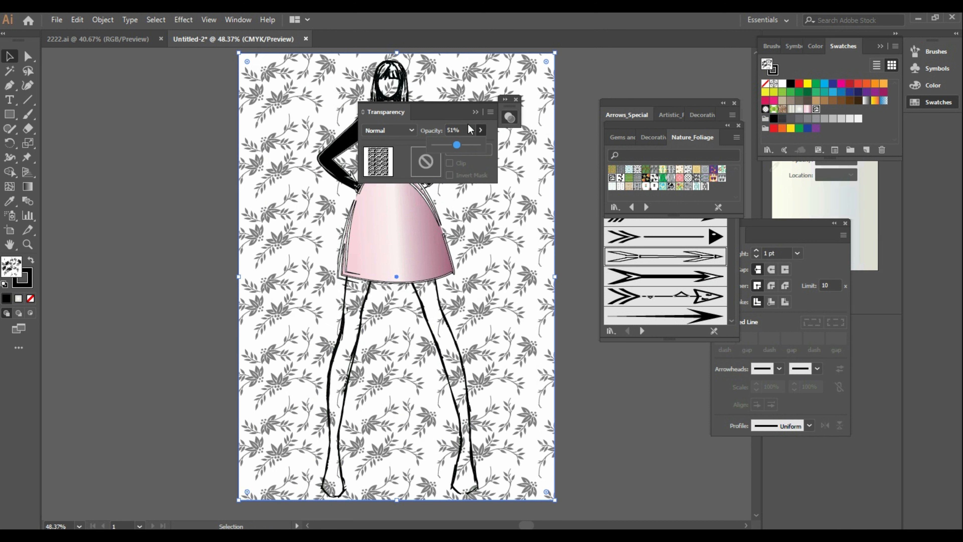
{"action": "left_click", "coordinate": [516, 99]}
{"action": "left_click", "coordinate": [614, 429]}
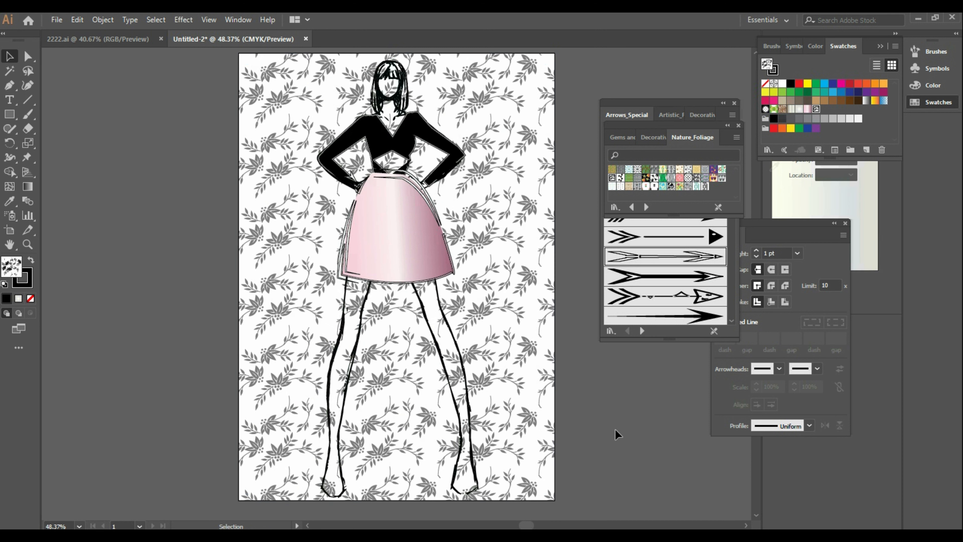
Close the floating arrow brush library, the Stroke settings and the Nature_Foliage swatch library
{"action": "left_click", "coordinate": [734, 104]}
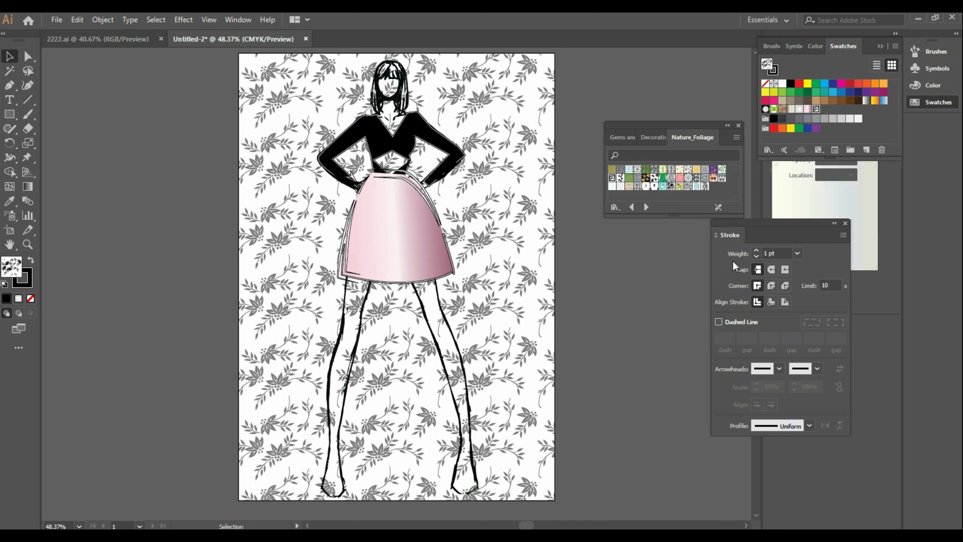
{"action": "left_click", "coordinate": [846, 223]}
{"action": "left_click", "coordinate": [738, 125]}
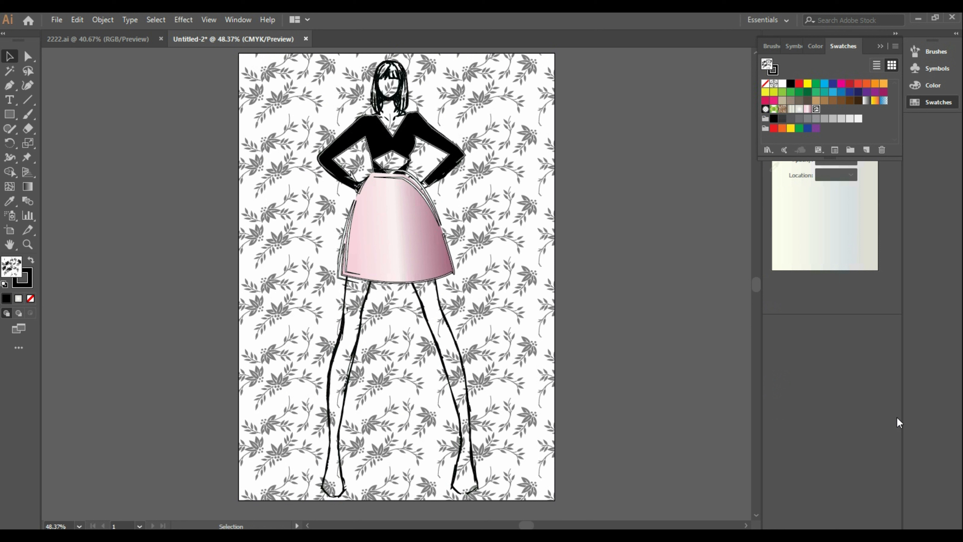
Scale the pink gradient skirt down slightly from its upper corner on the figure's bent-elbow side and nudge it into place at the waist
{"action": "left_click", "coordinate": [433, 267]}
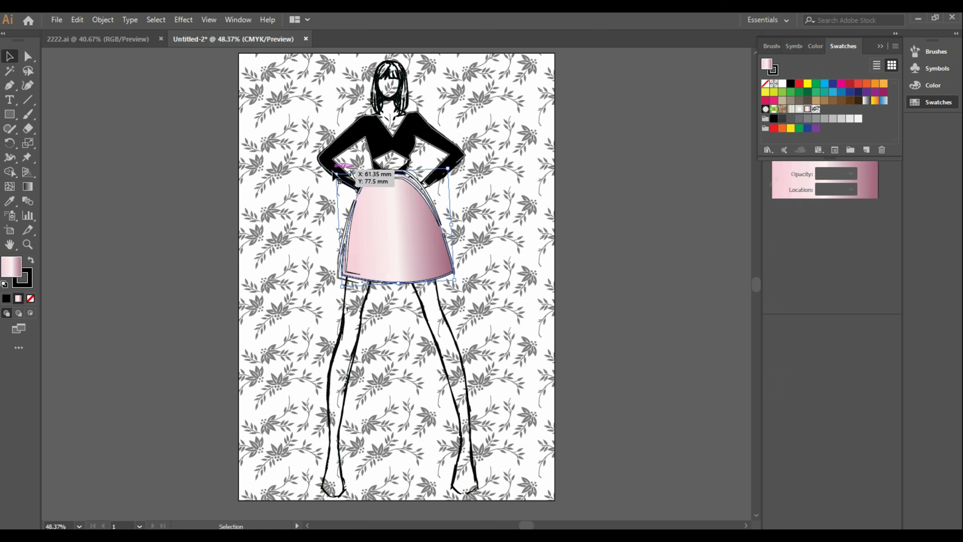
{"action": "left_click", "coordinate": [333, 172]}
{"action": "left_click", "coordinate": [373, 201]}
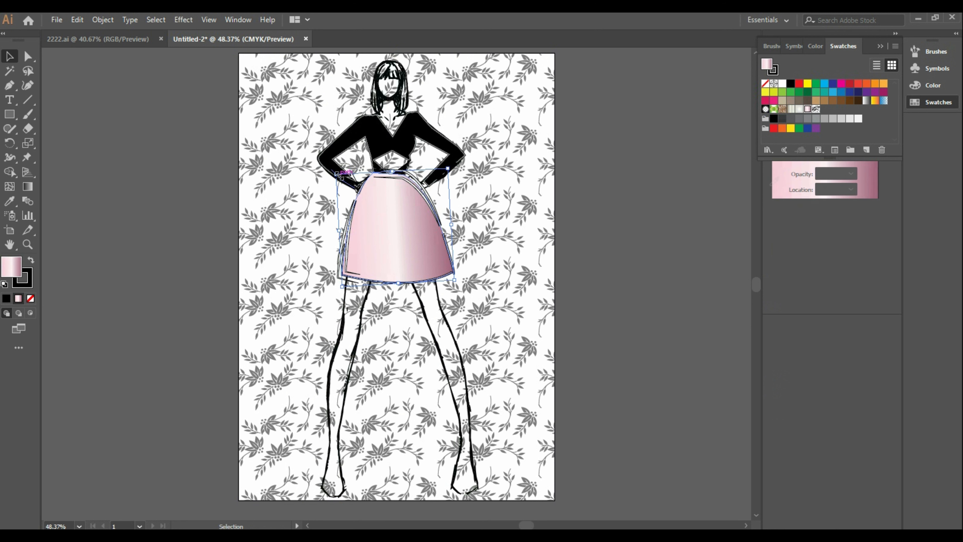
{"action": "left_click_drag", "start_coordinate": [339, 173], "coordinate": [342, 175]}
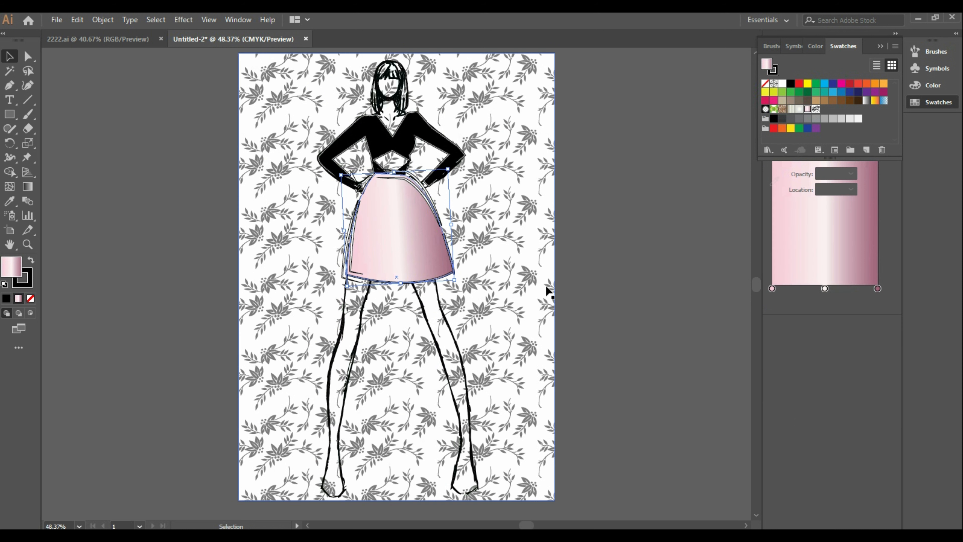
{"action": "left_click", "coordinate": [587, 298]}
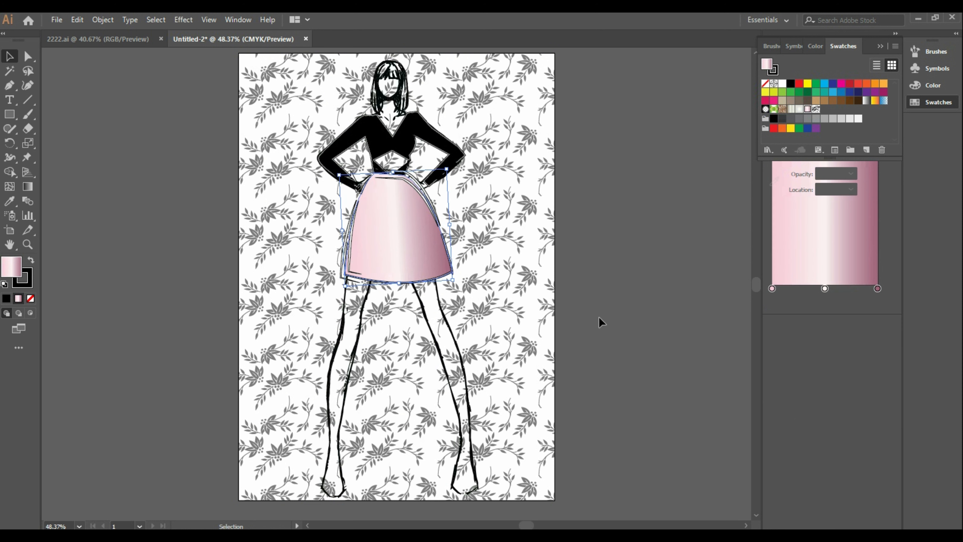